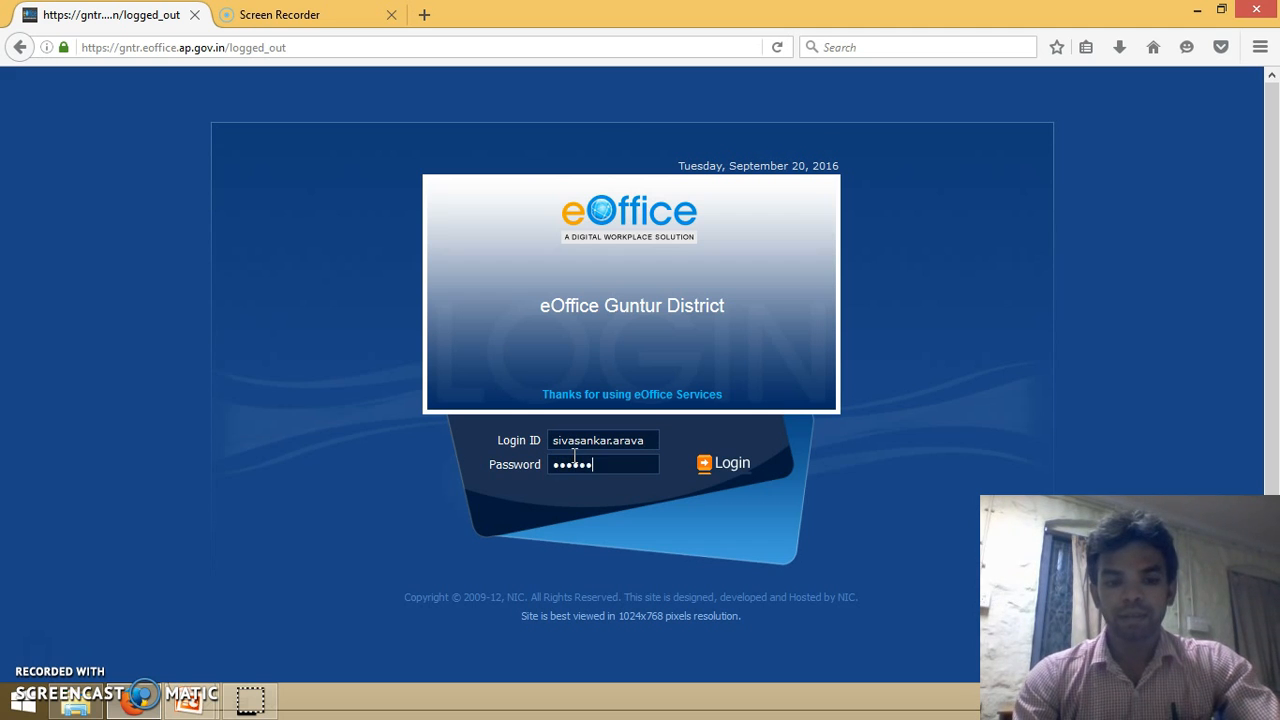
- Log in to the eOffice portal with the entered credentials and open the File Management System
click(733, 465)
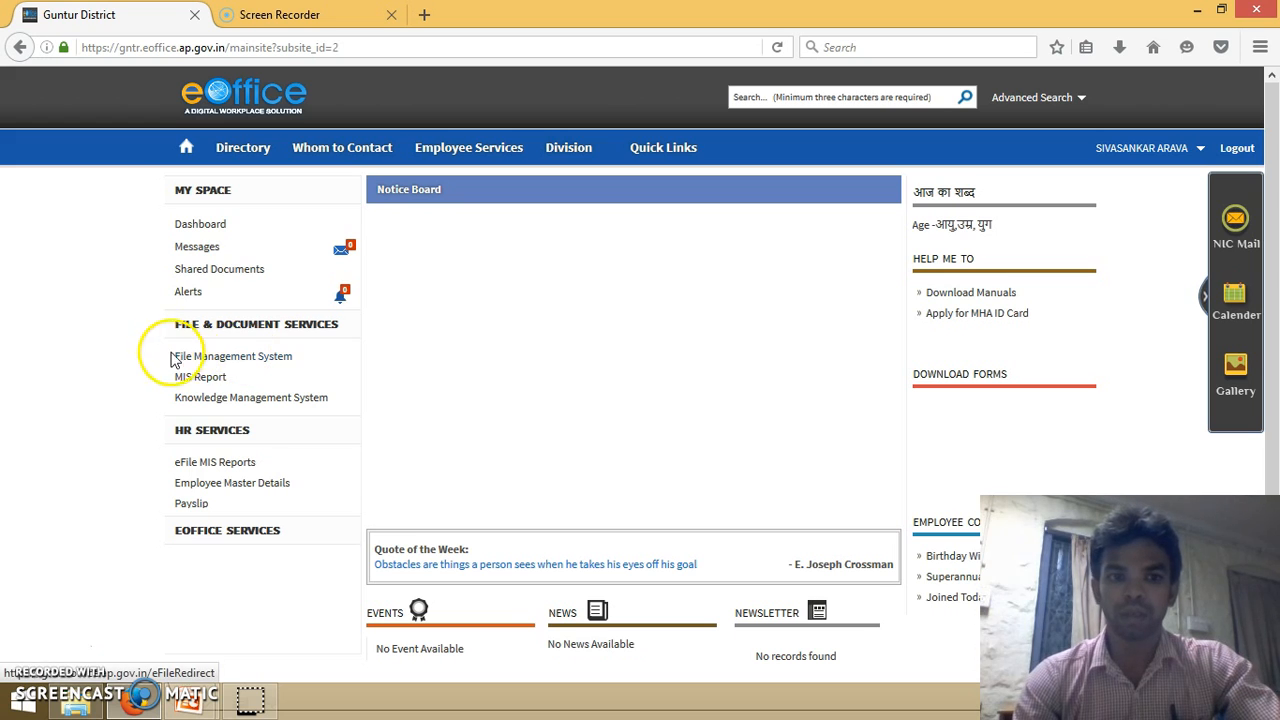
click(225, 358)
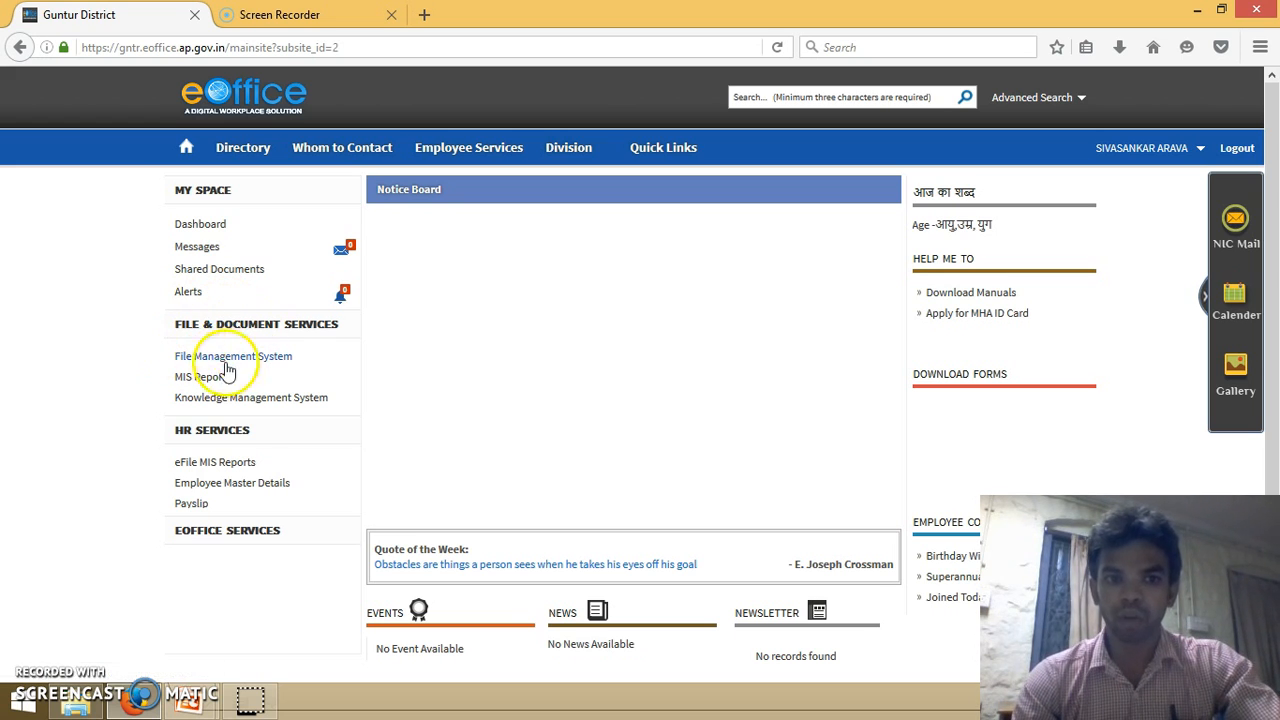
click(220, 361)
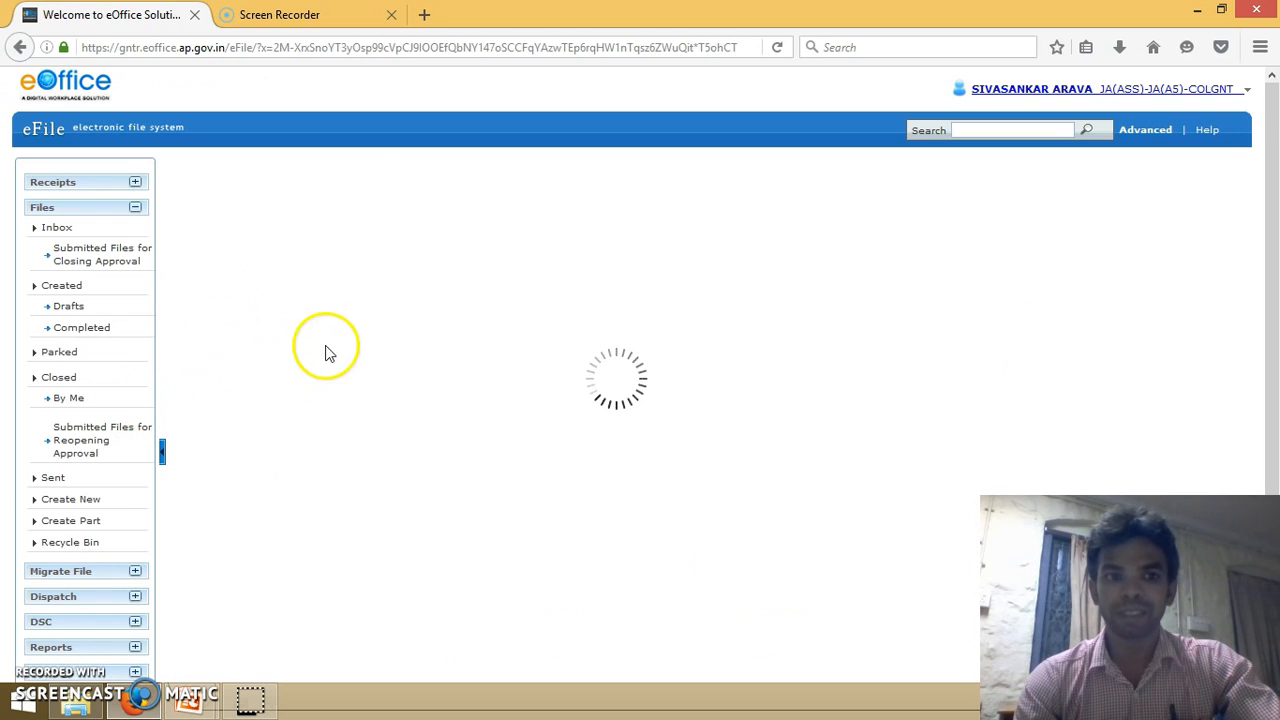
- Collapse the Files section and look through the inbox and created lists of the Receipts section, ending in the inbox
click(137, 212)
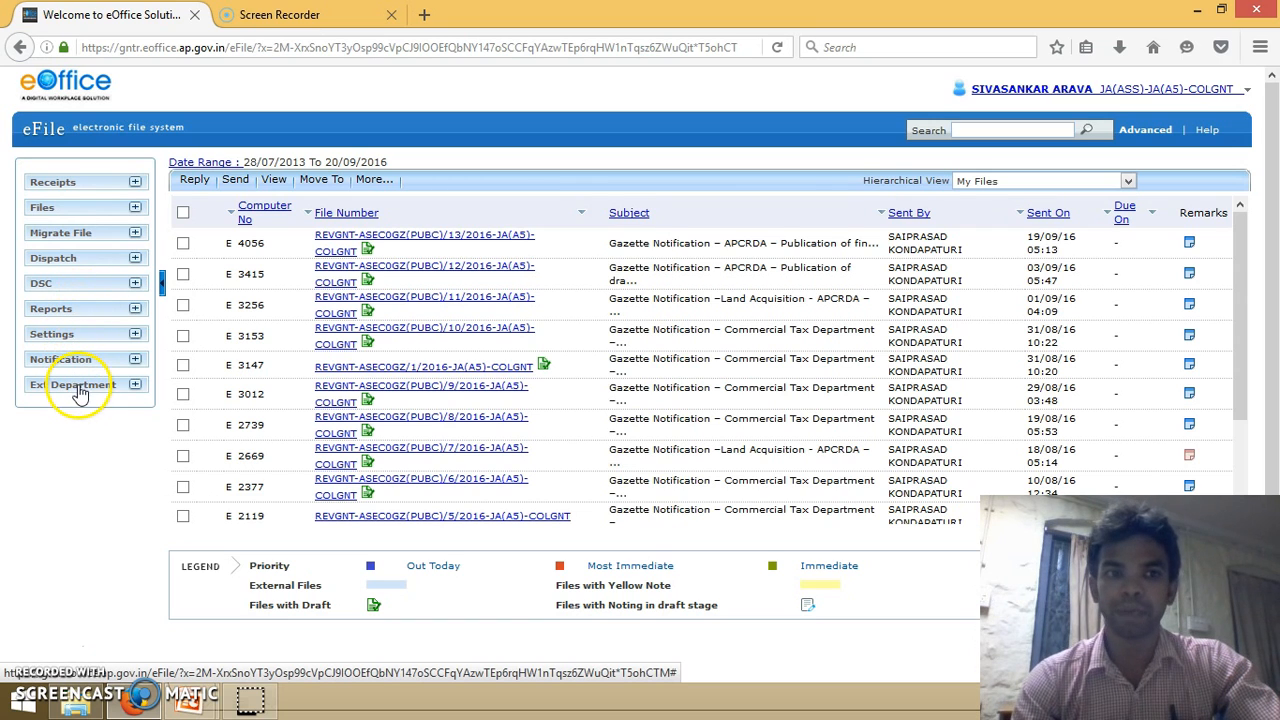
click(94, 183)
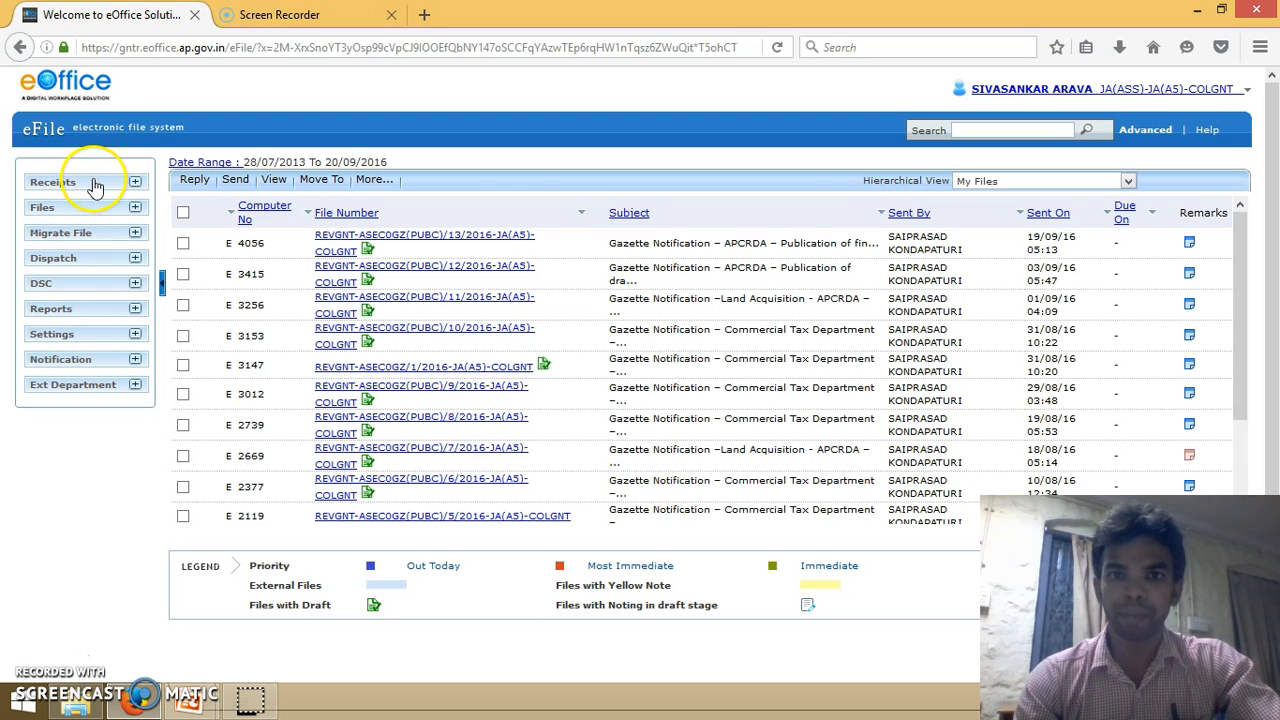
click(72, 226)
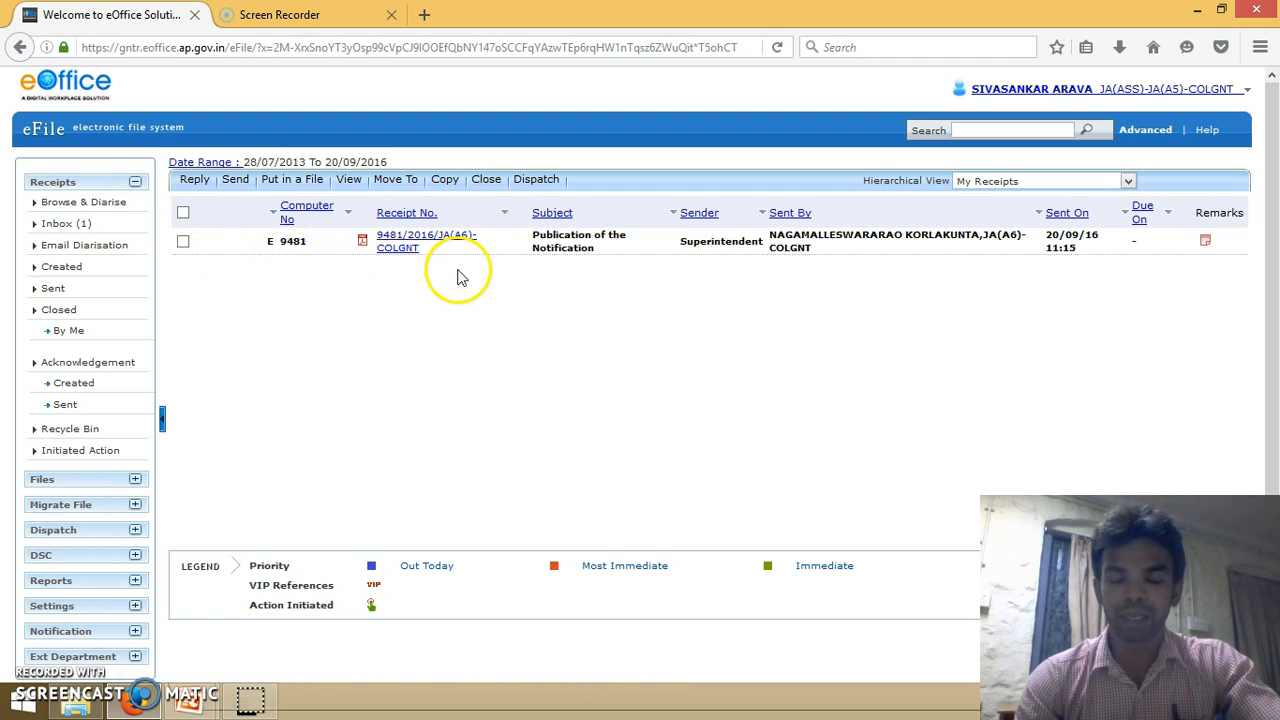
click(64, 270)
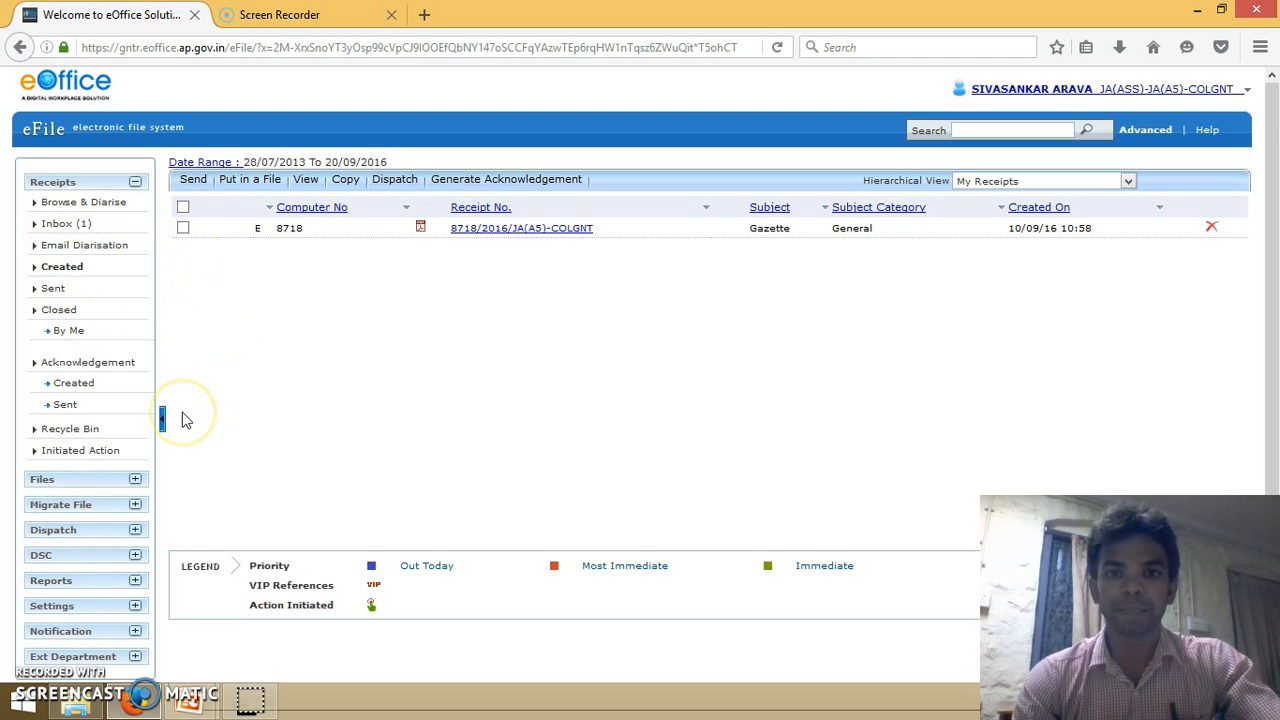
click(66, 224)
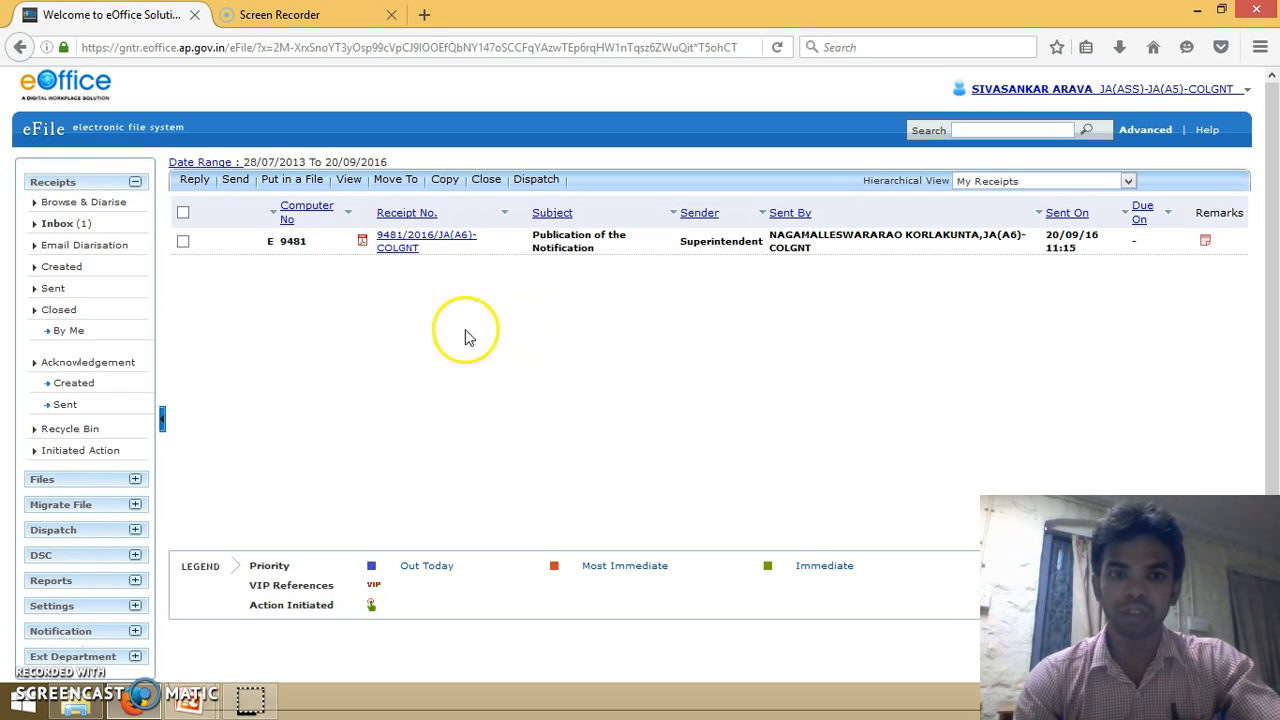
- Open the receipt about publication of the notification, read its scanned note in the enlarged viewer, and restore the details pane
click(428, 241)
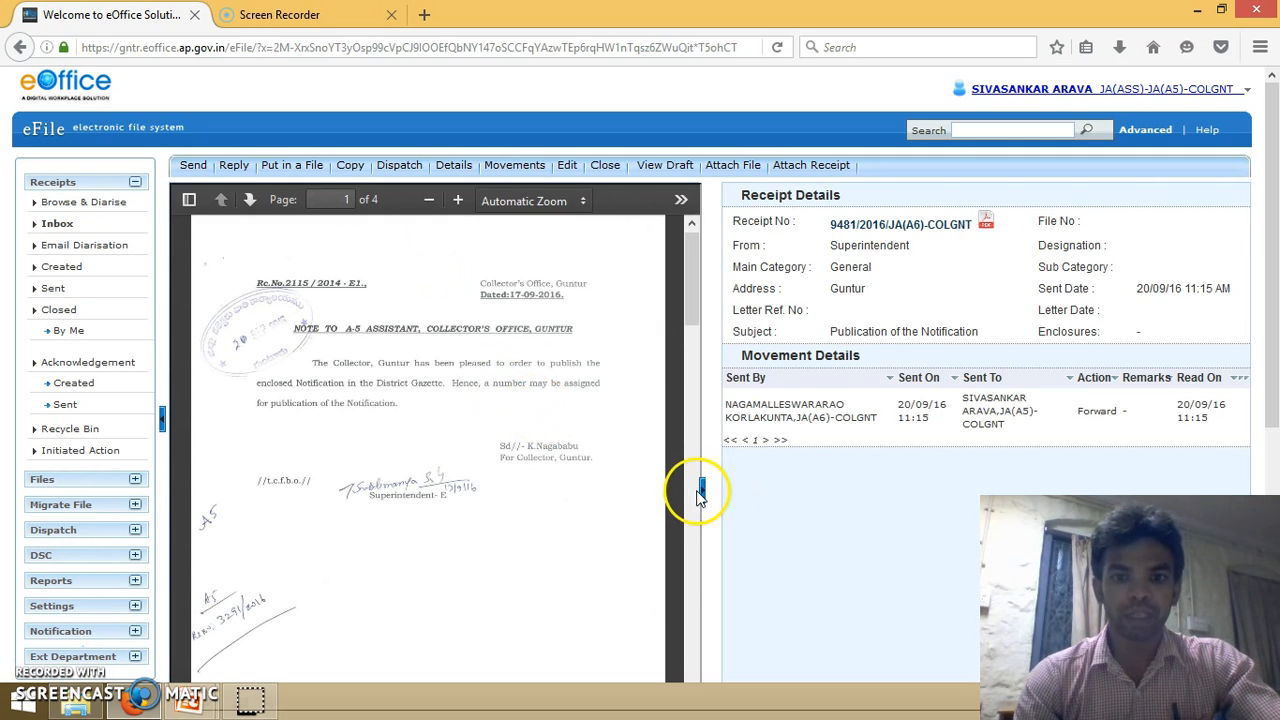
click(701, 491)
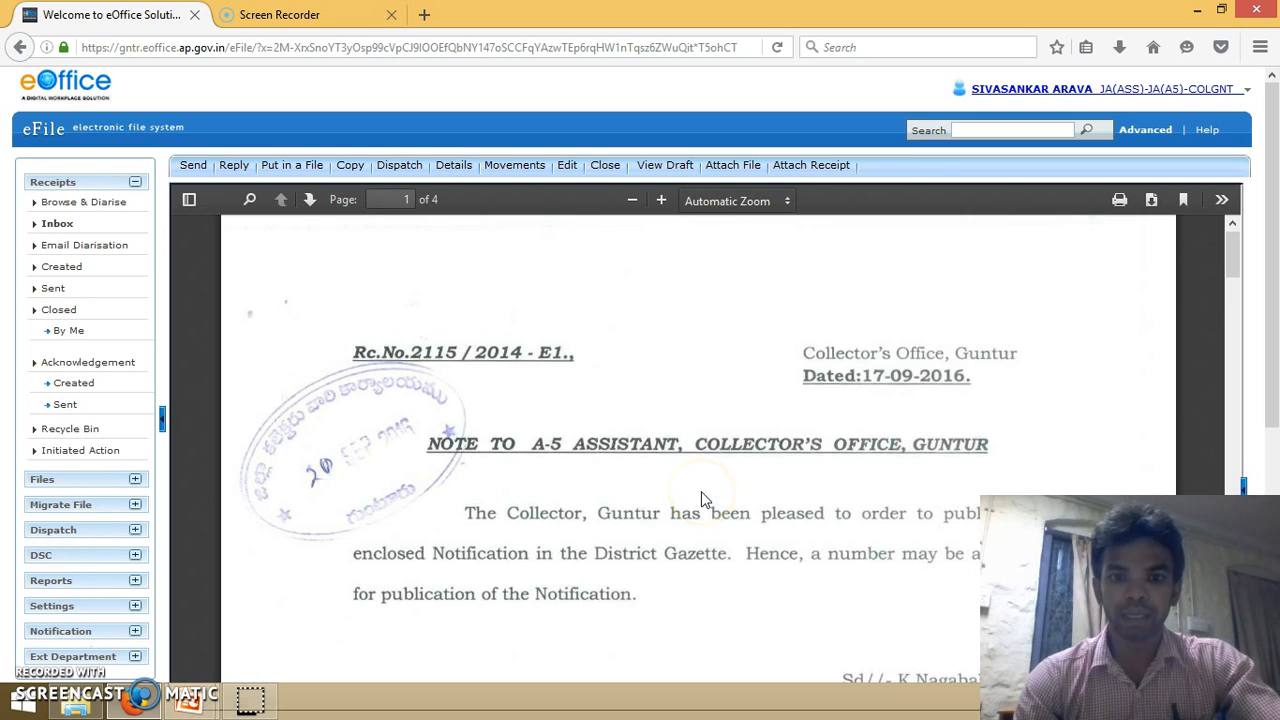
scroll(701, 491, down, 2)
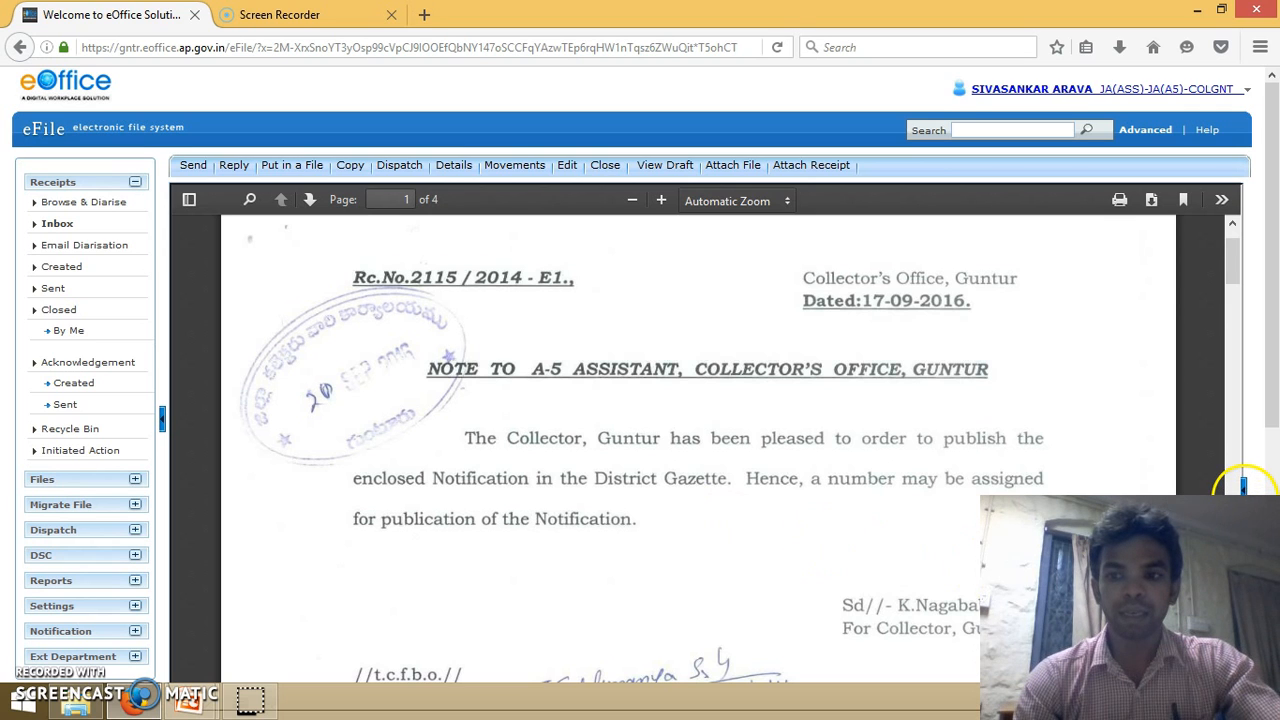
click(1243, 485)
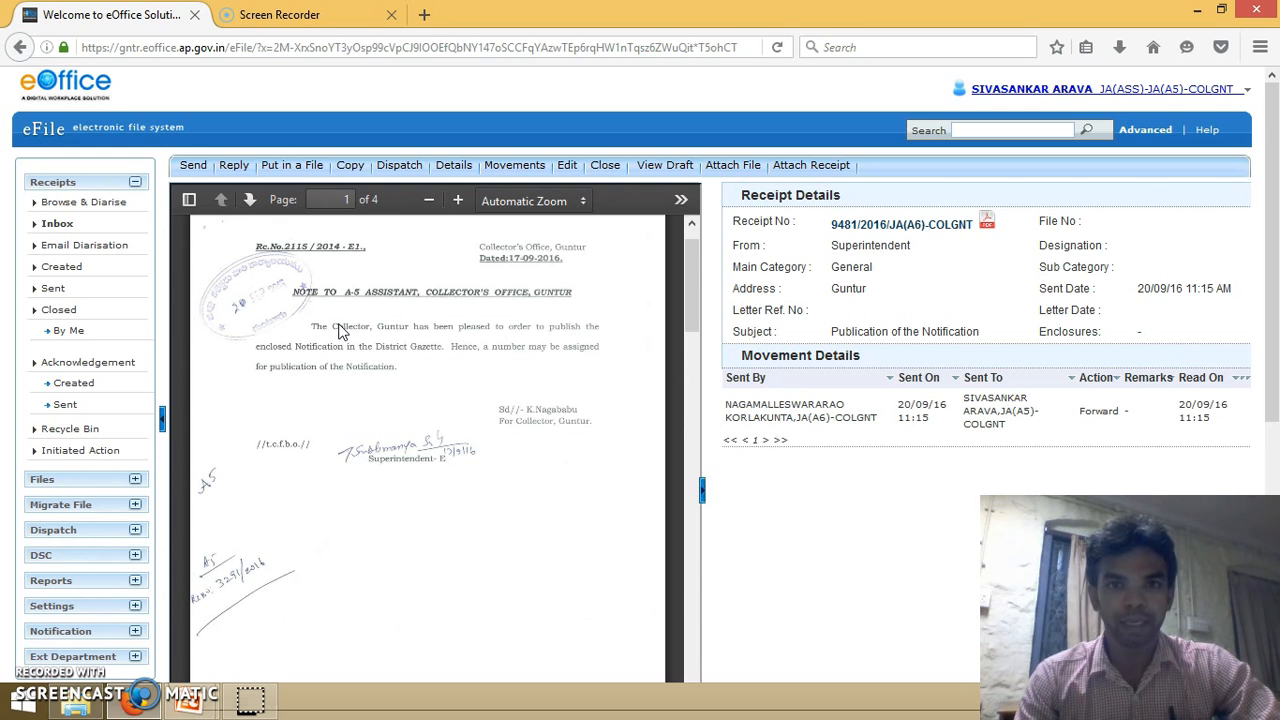
- Switch from the Receipts section to the Files section and open the form for creating a new file
click(135, 182)
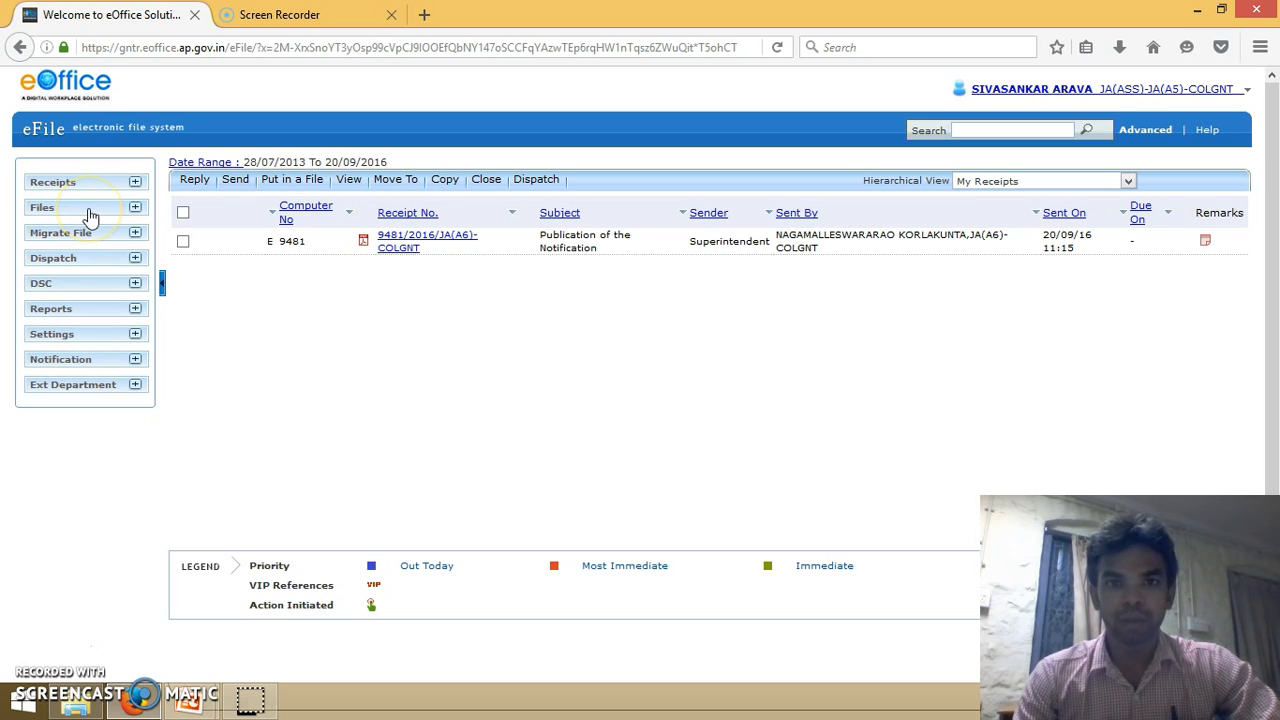
click(89, 212)
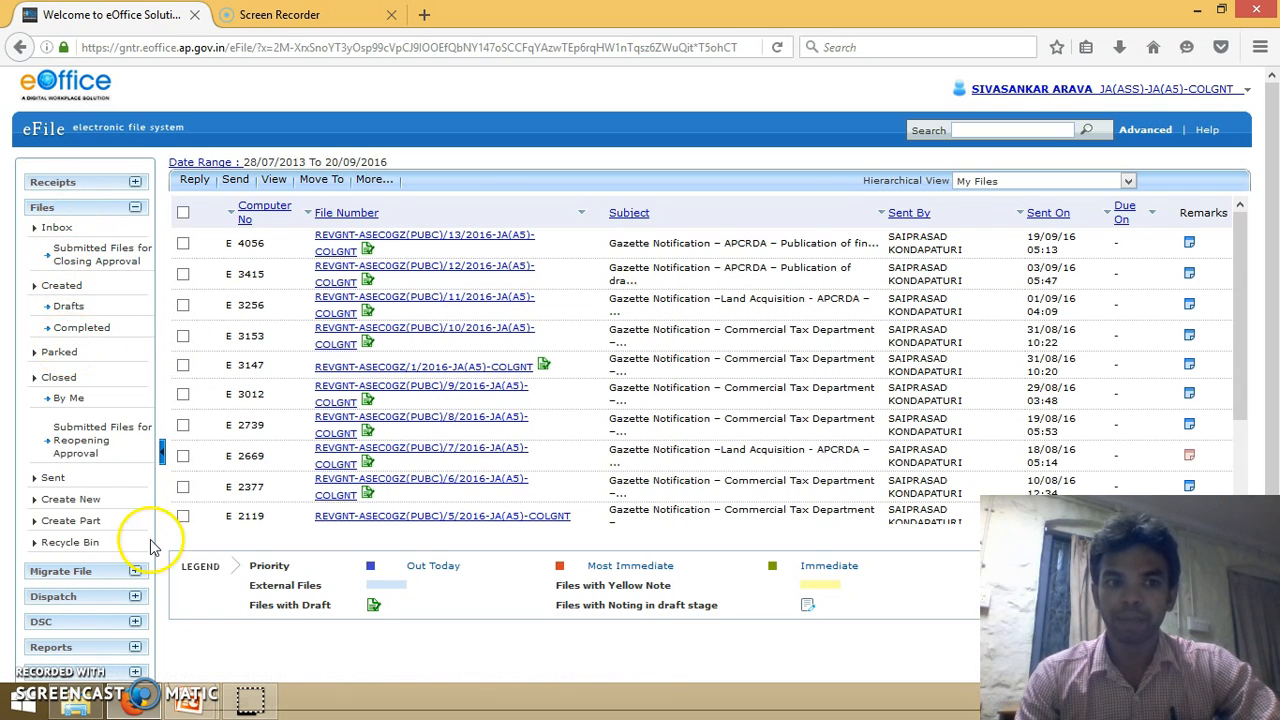
click(65, 501)
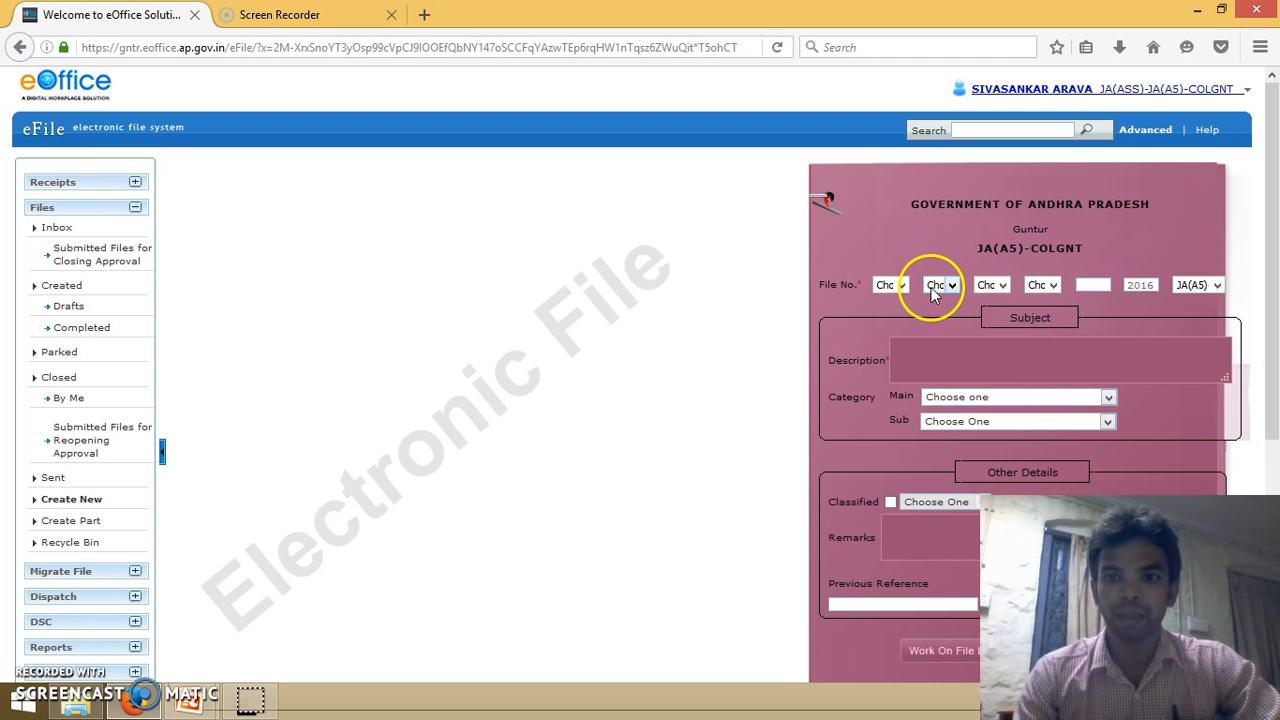
- Set the first two parts of the file number to the REVGNT revenue department and ASEC - COLLECTORATEA SECTION
click(901, 288)
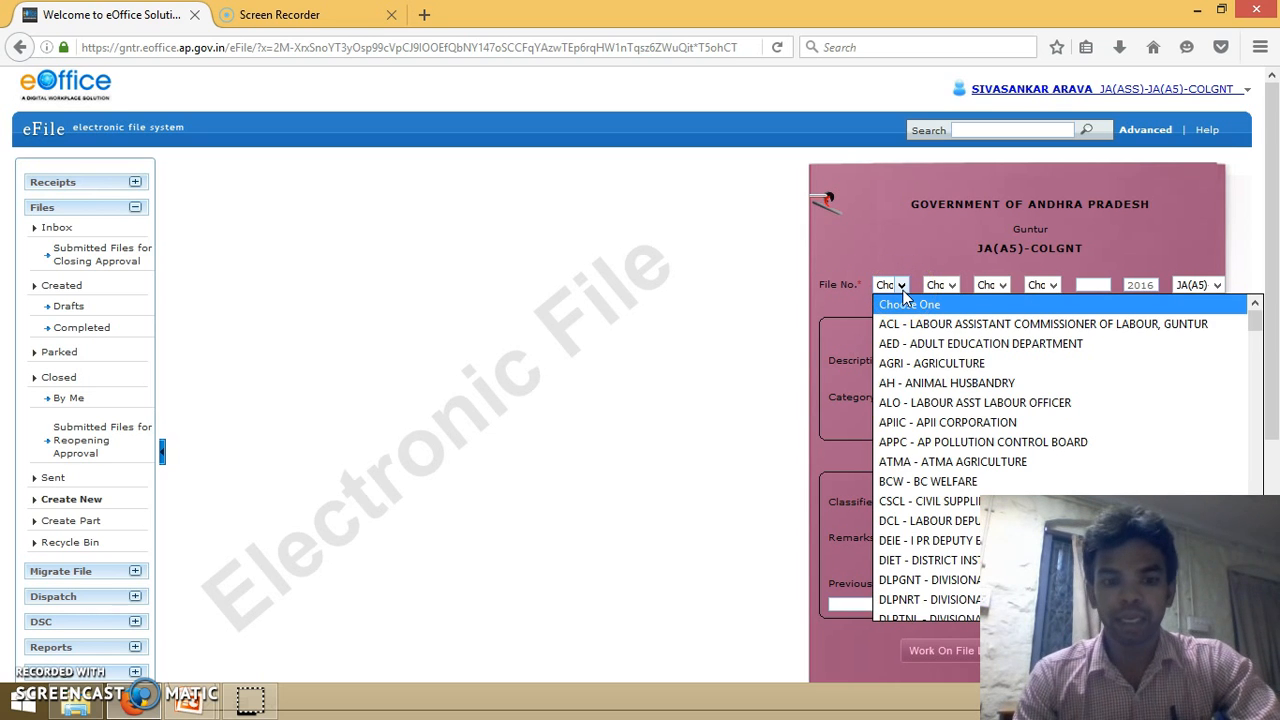
text(rev)
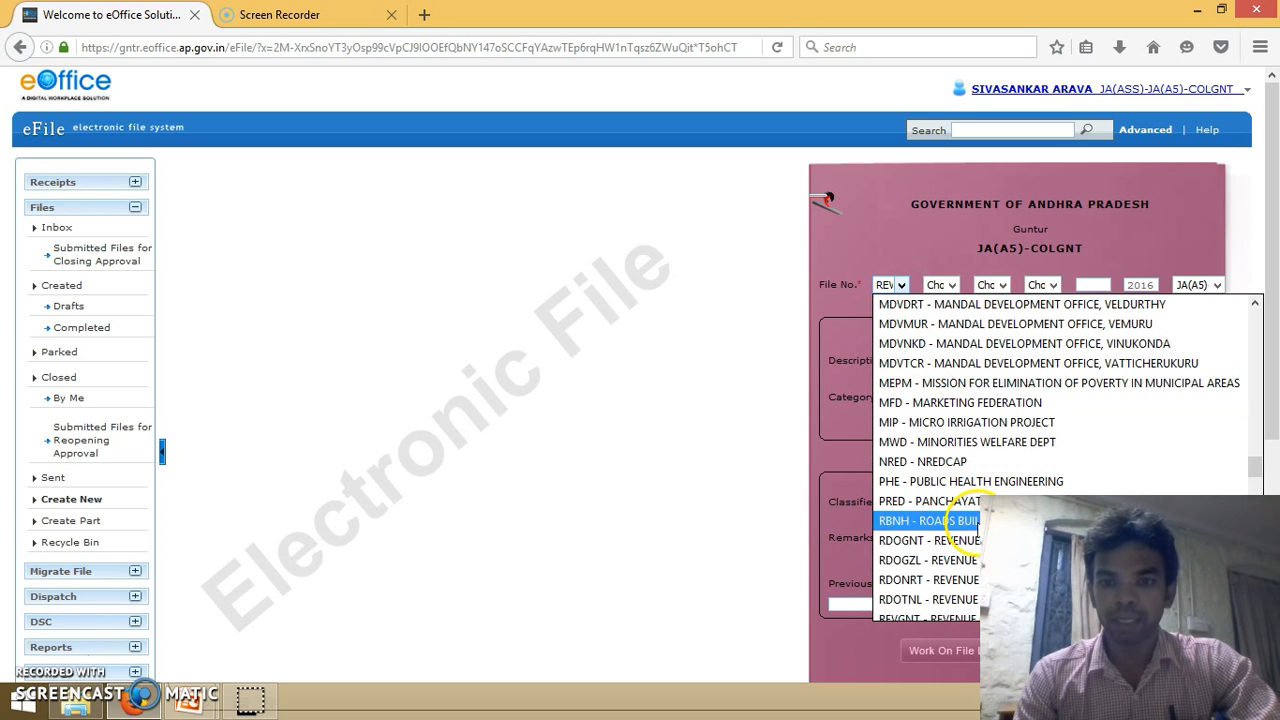
click(973, 614)
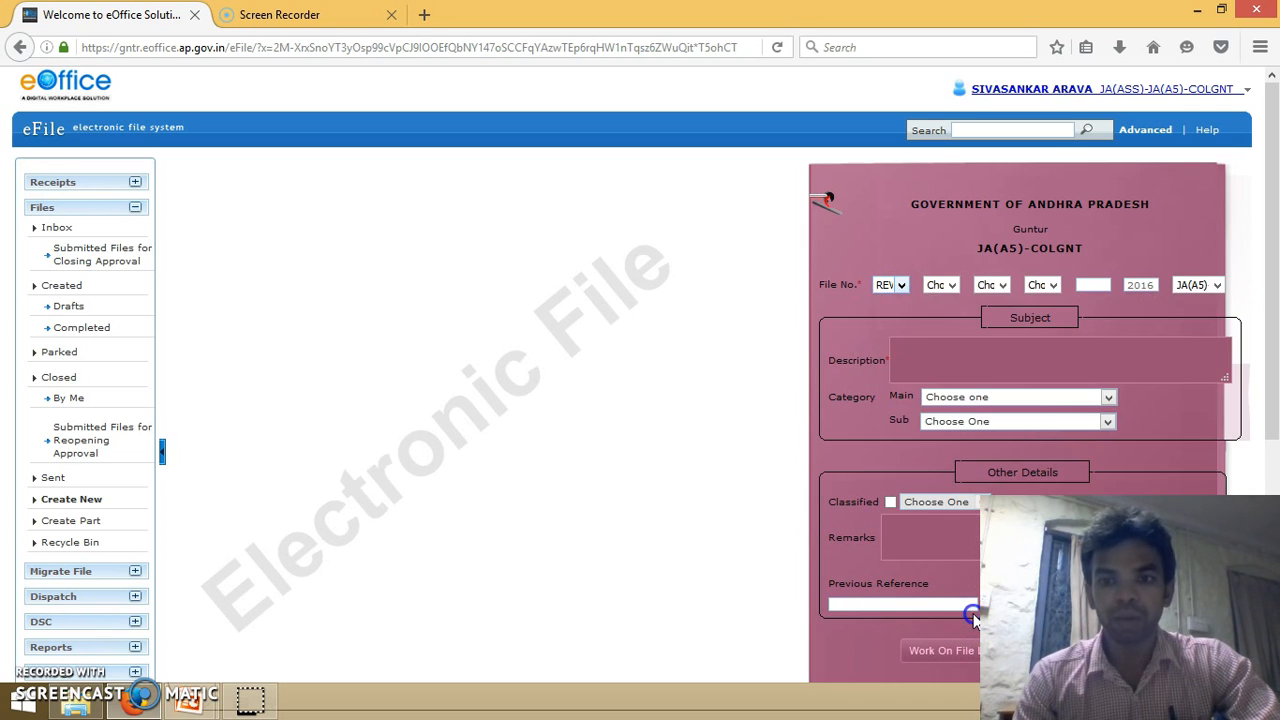
click(952, 286)
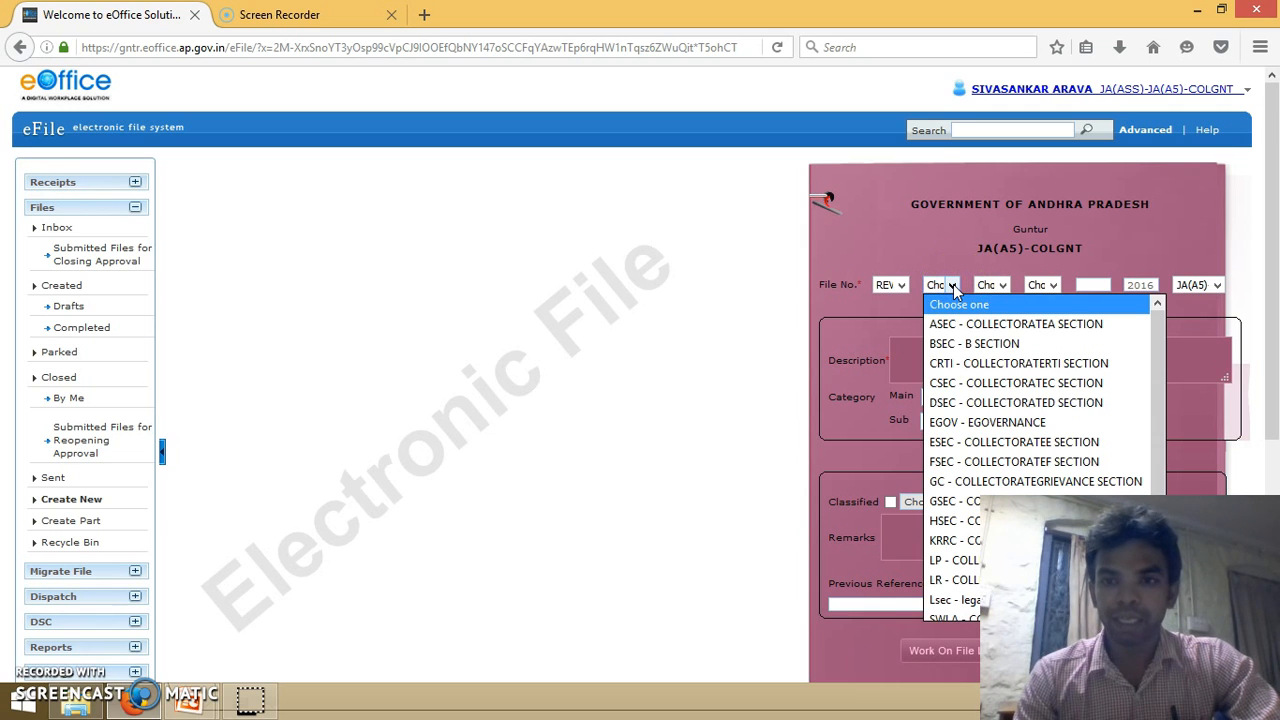
click(995, 325)
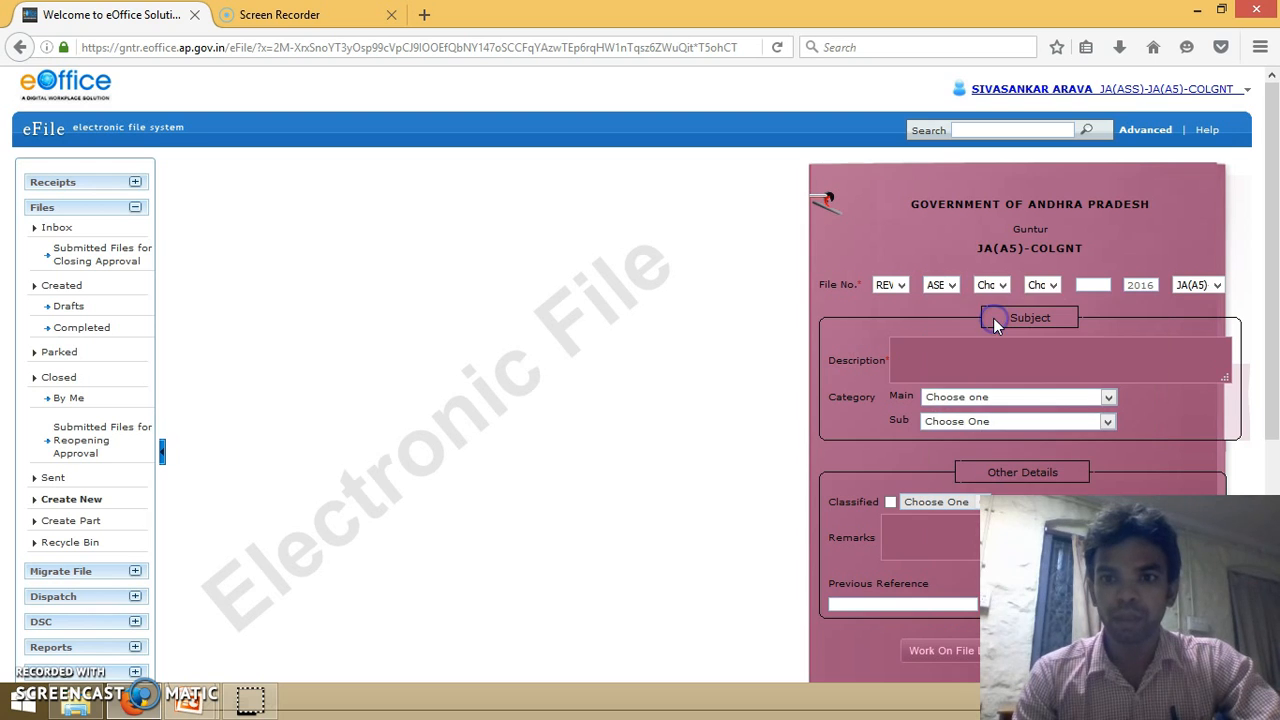
- Set the third and fourth parts of the file number to GZ - GAZZETTEE and PUBC - PUBLICATION
click(1001, 286)
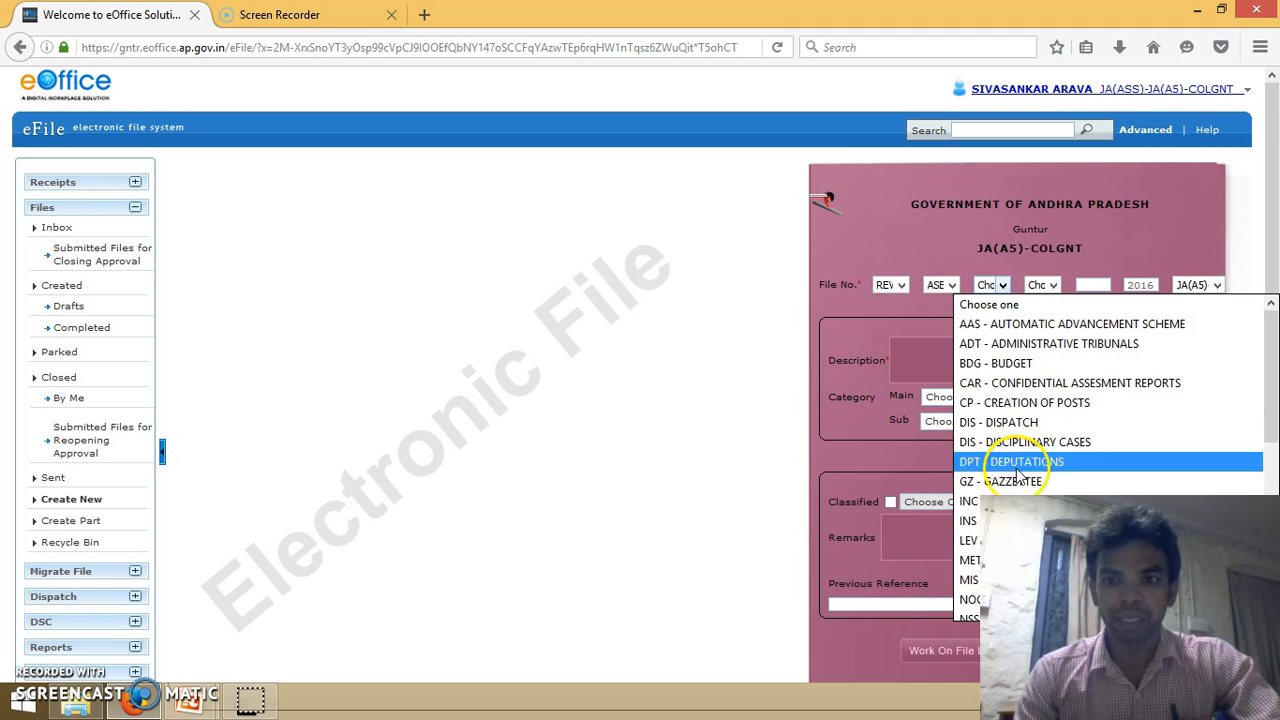
click(1000, 481)
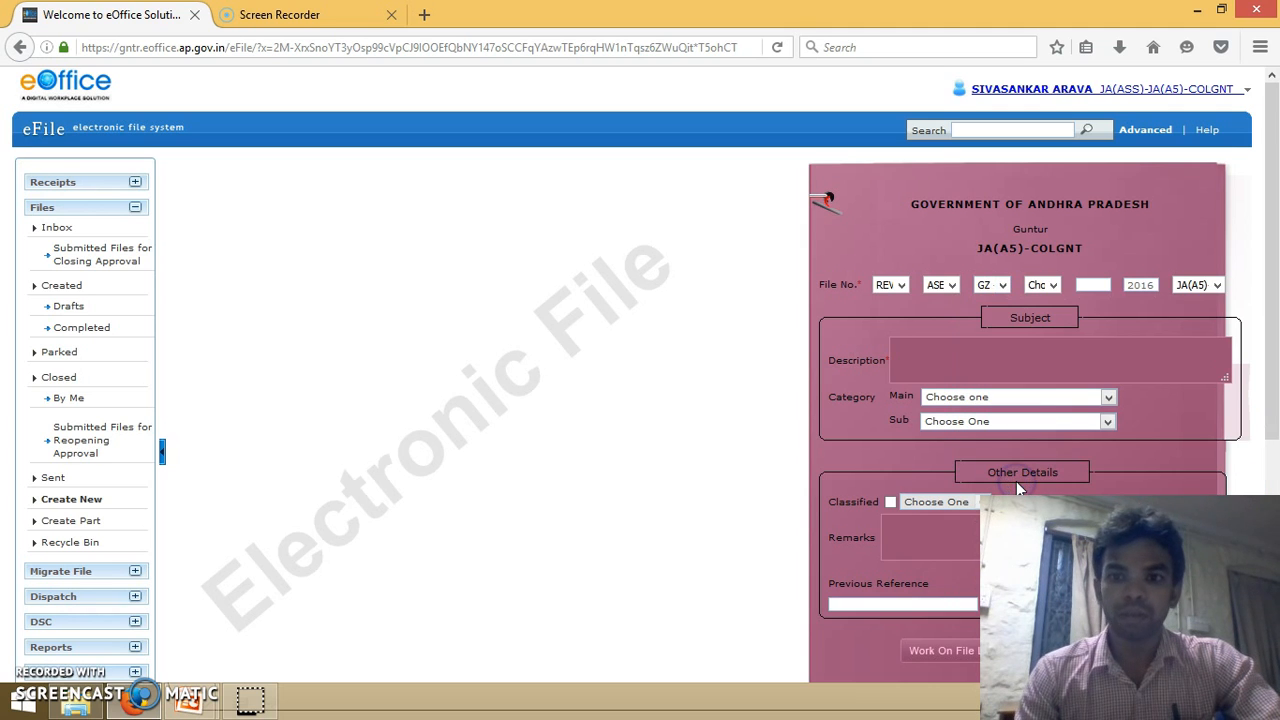
click(1052, 287)
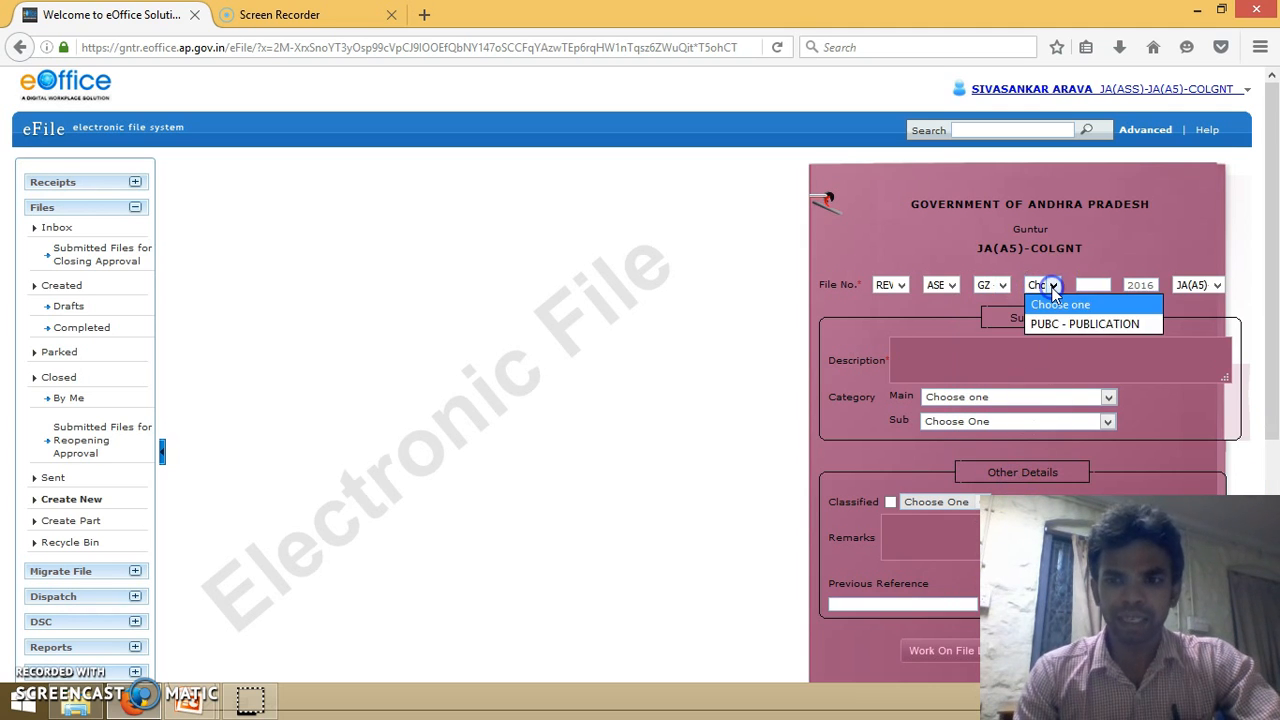
click(1090, 324)
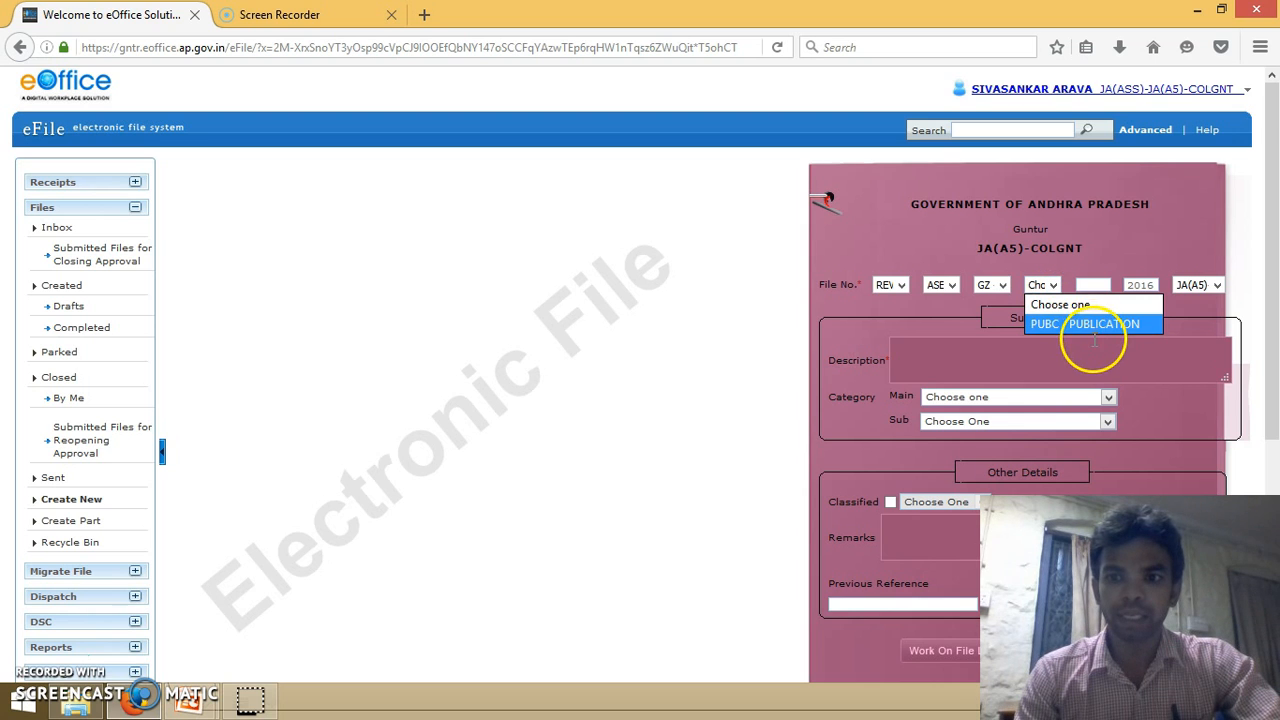
click(1091, 323)
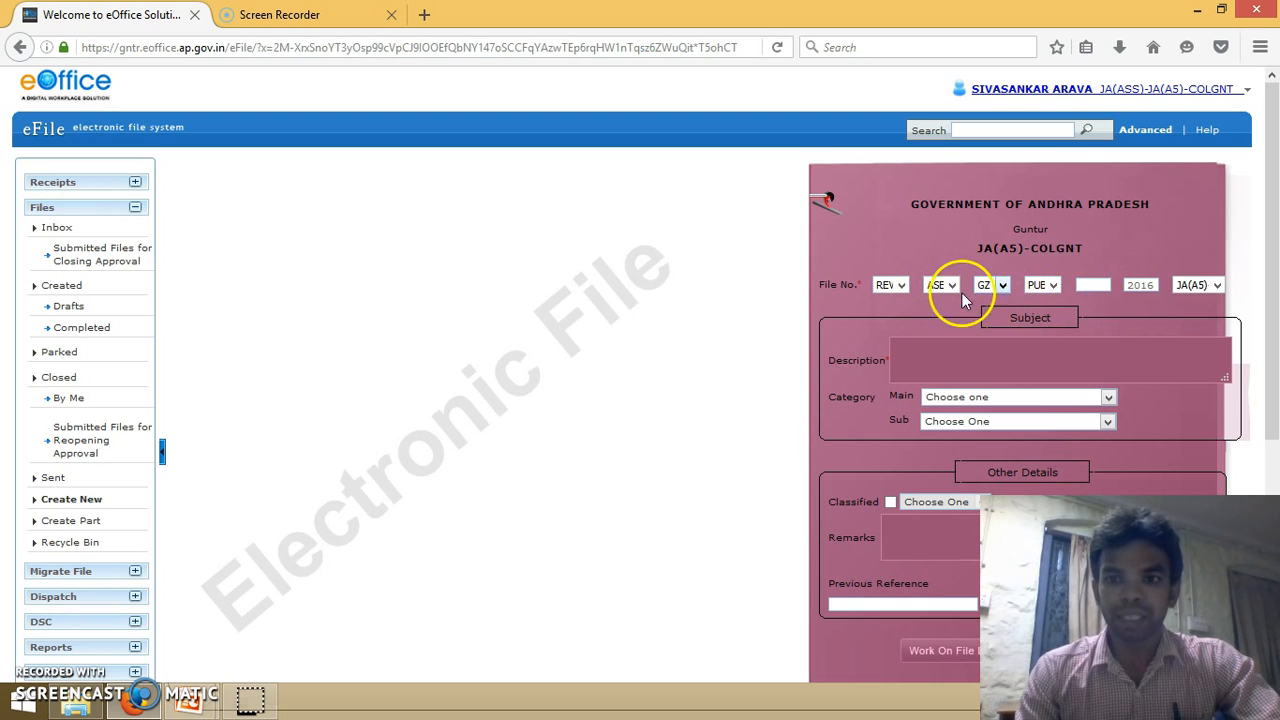
- Enter "Gazette Notification" as the subject description of the new file, without taking any of the suggested entries
click(993, 366)
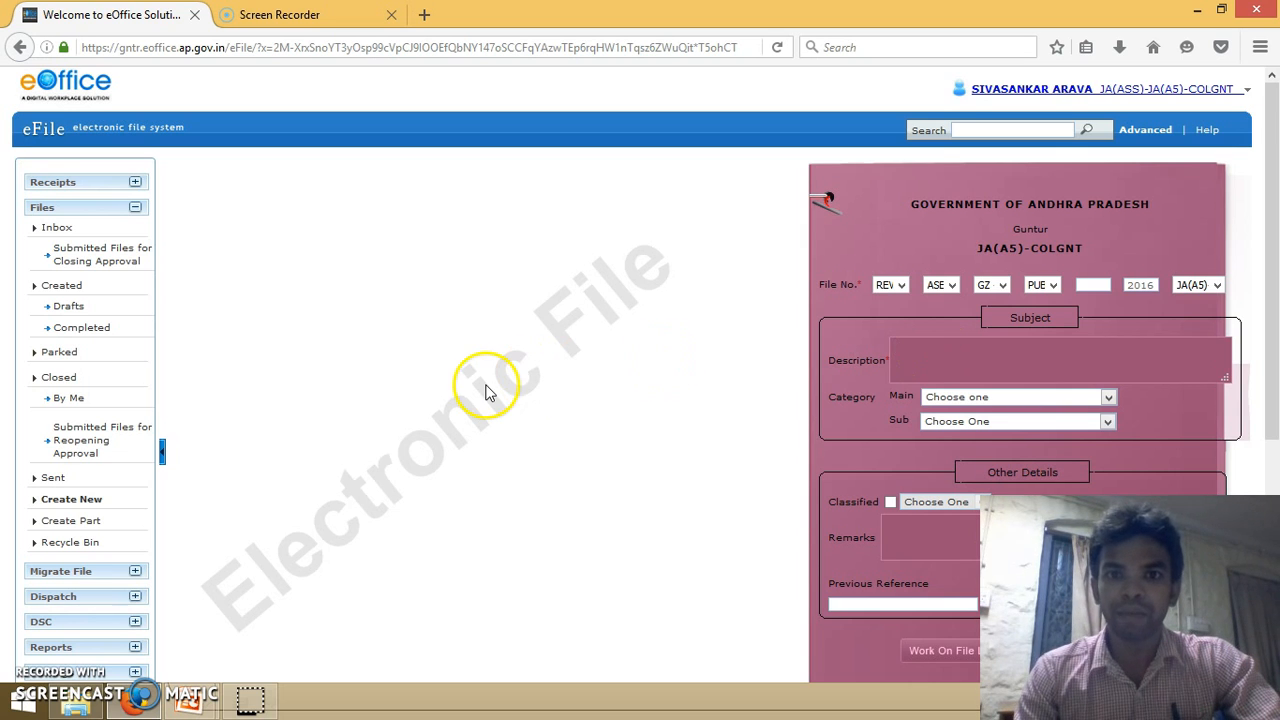
click(914, 364)
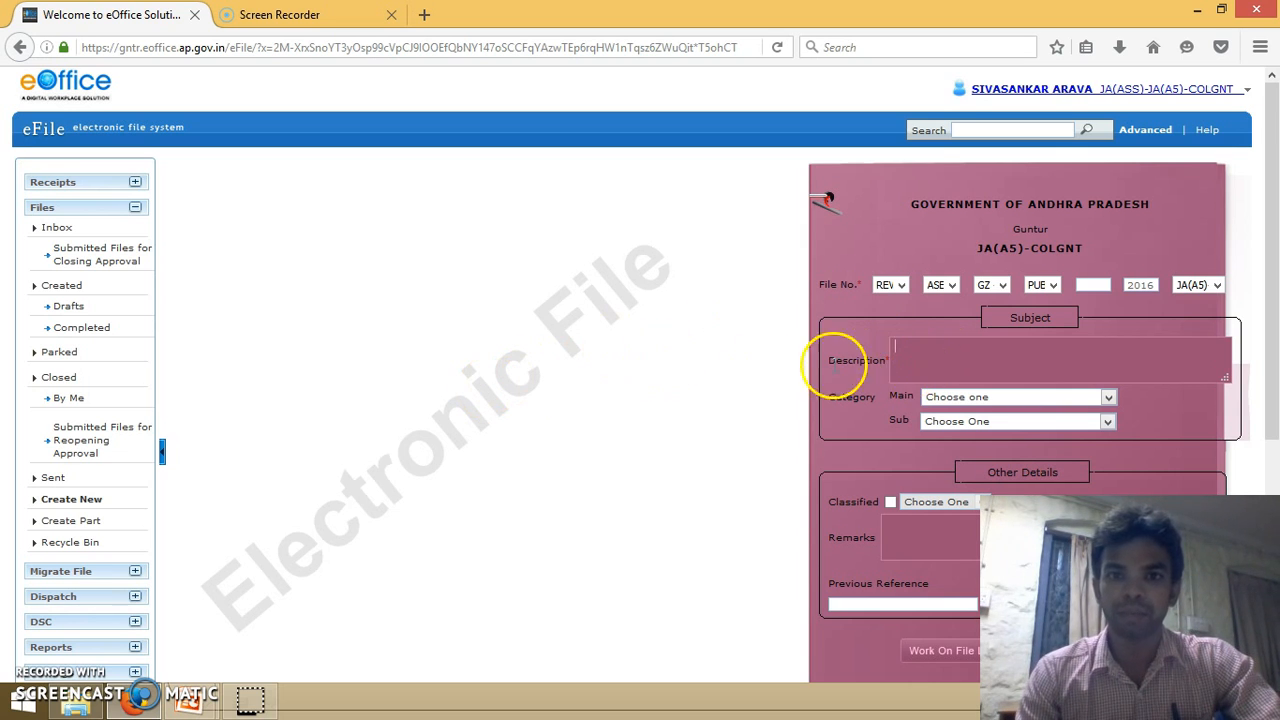
click(935, 286)
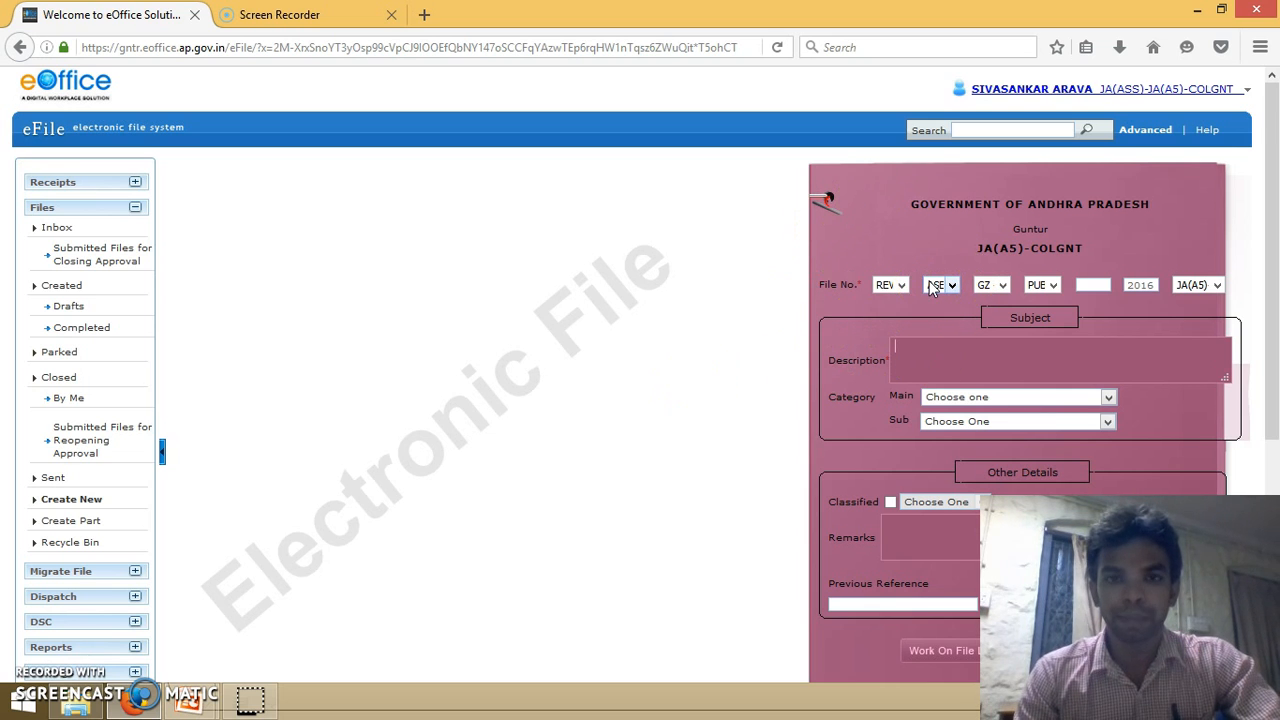
click(945, 362)
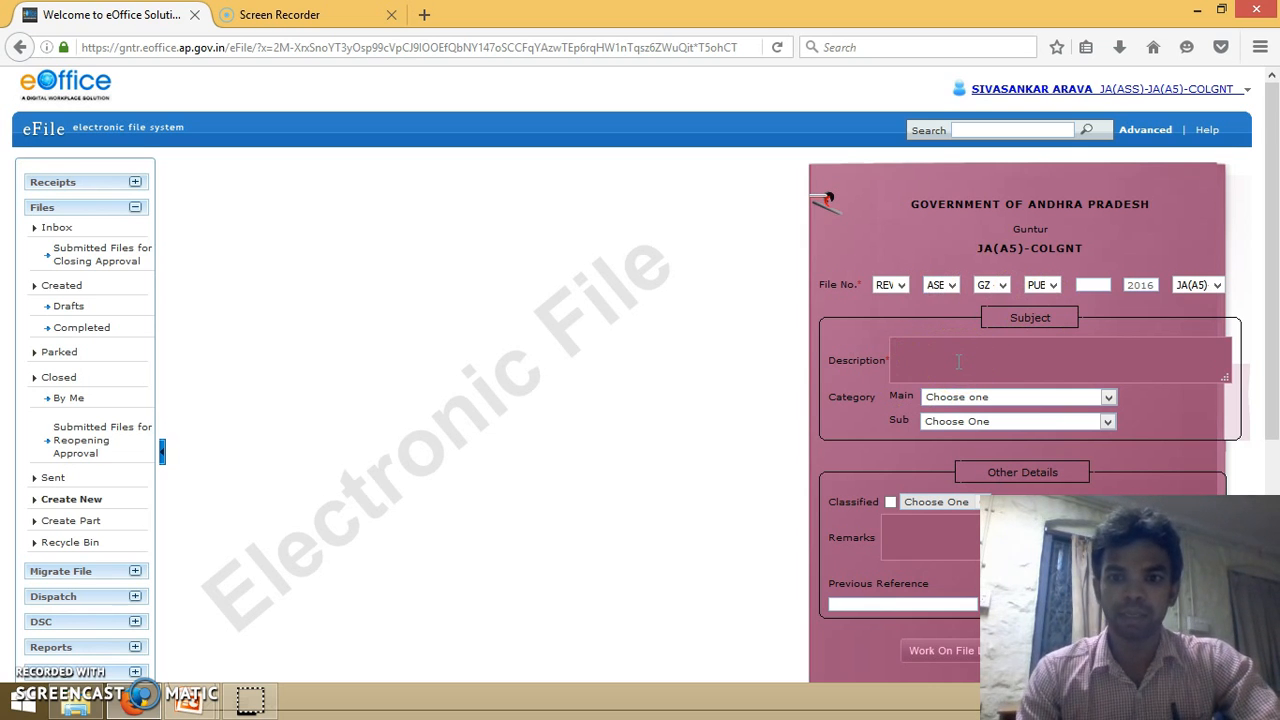
text(Gazette Notification)
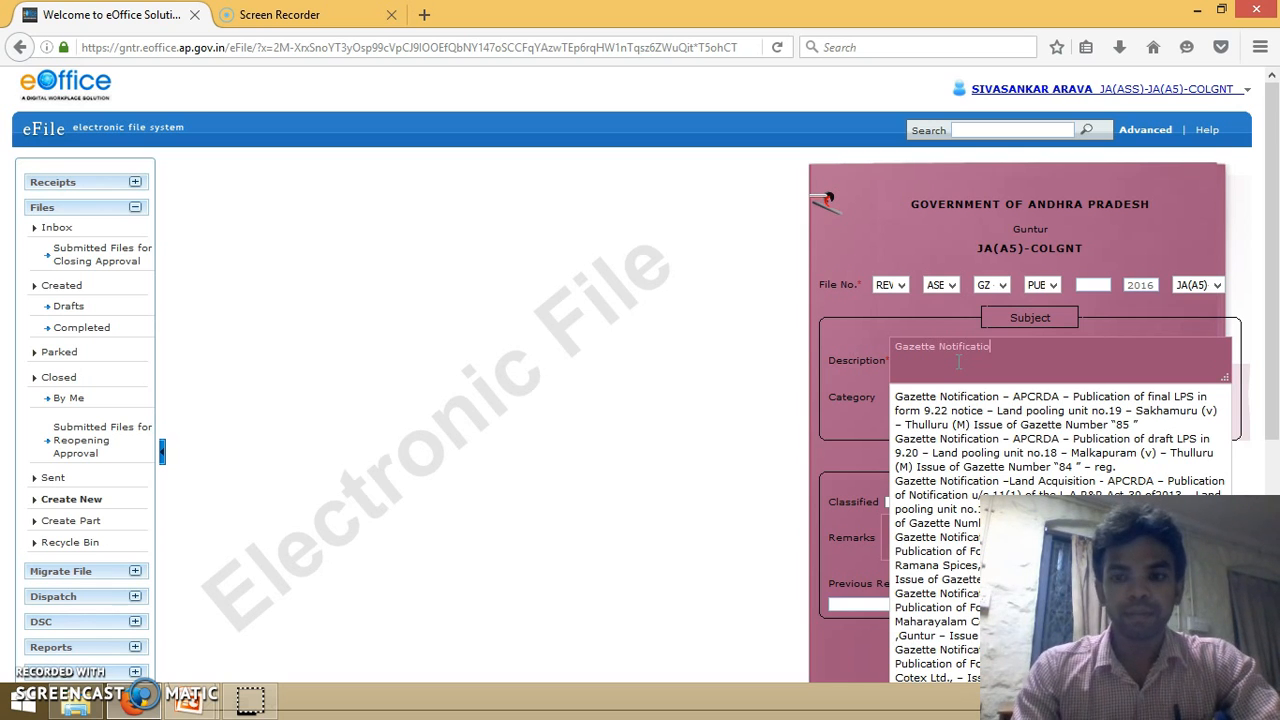
click(1087, 352)
click(1028, 358)
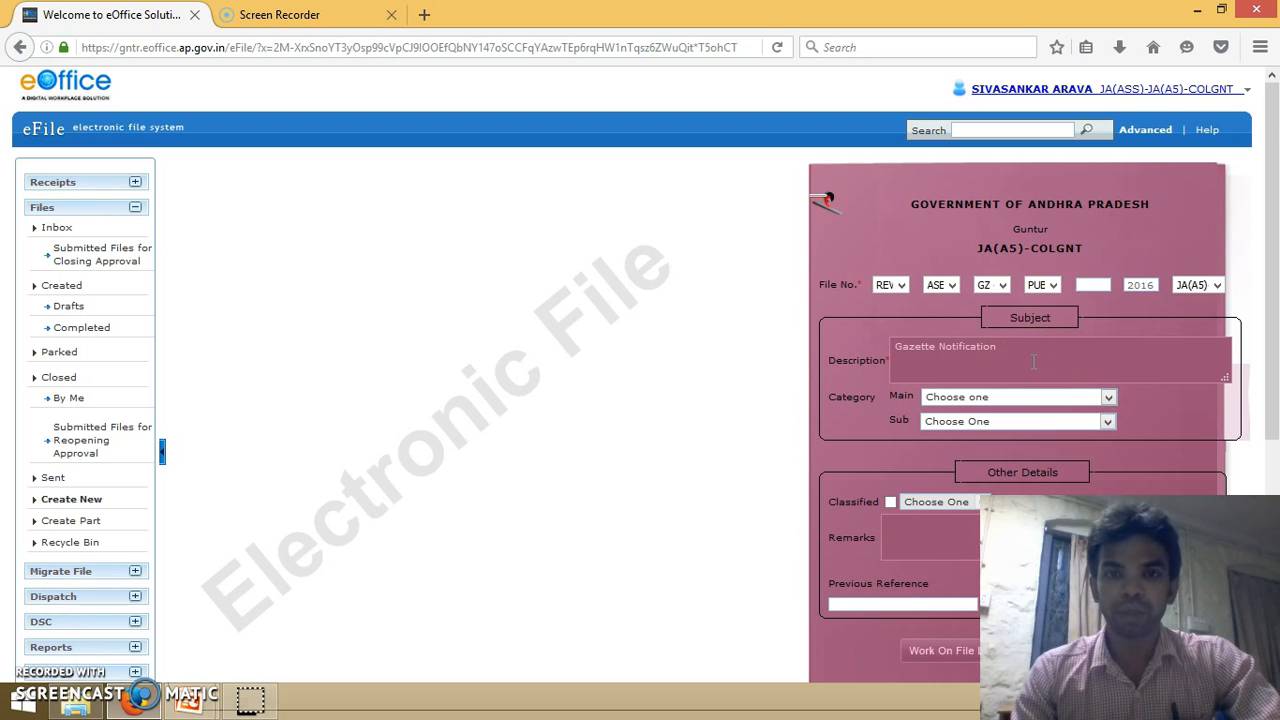
click(1049, 359)
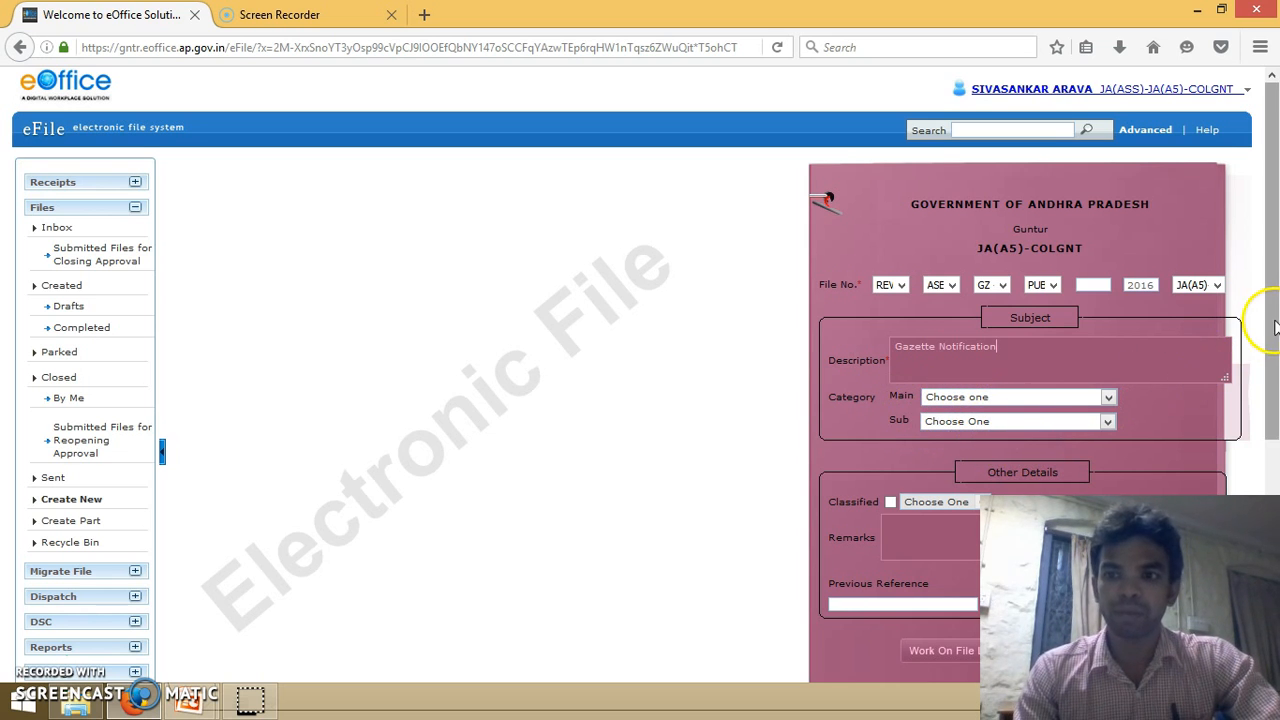
- Submit the new file form with the Continue Working option, leaving category and other details blank
drag(1273, 310, 1273, 435)
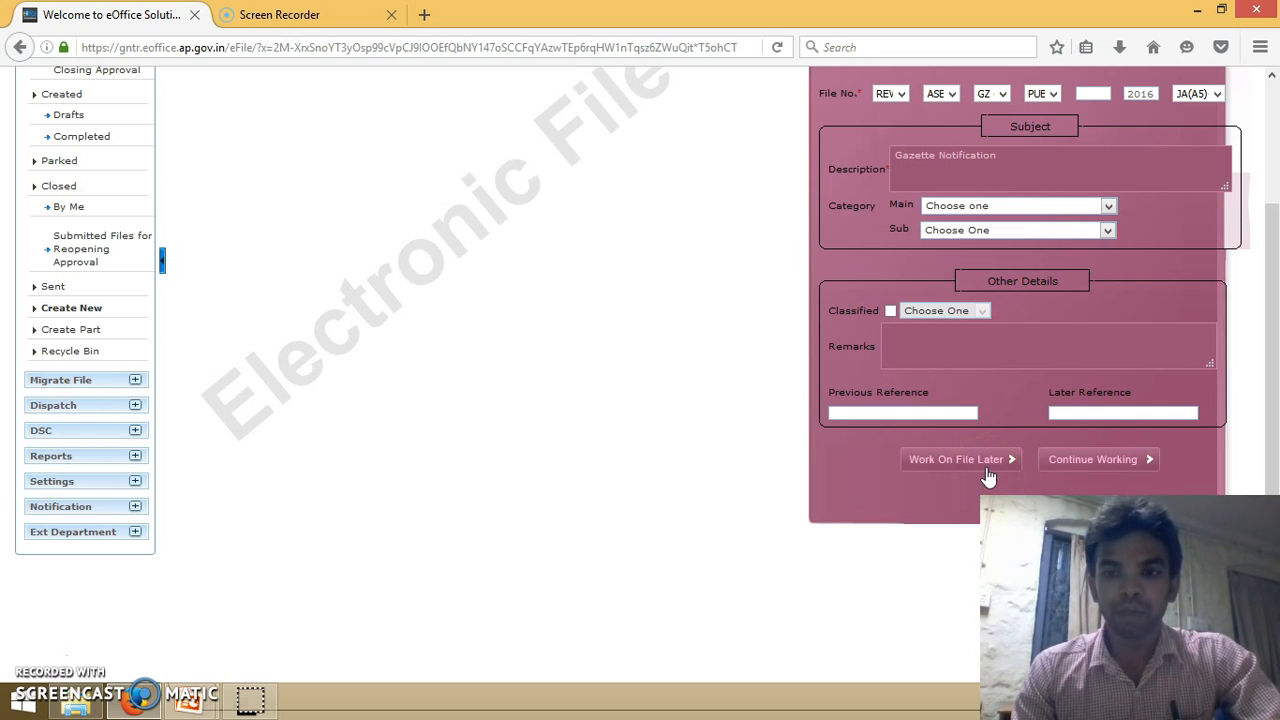
click(1060, 460)
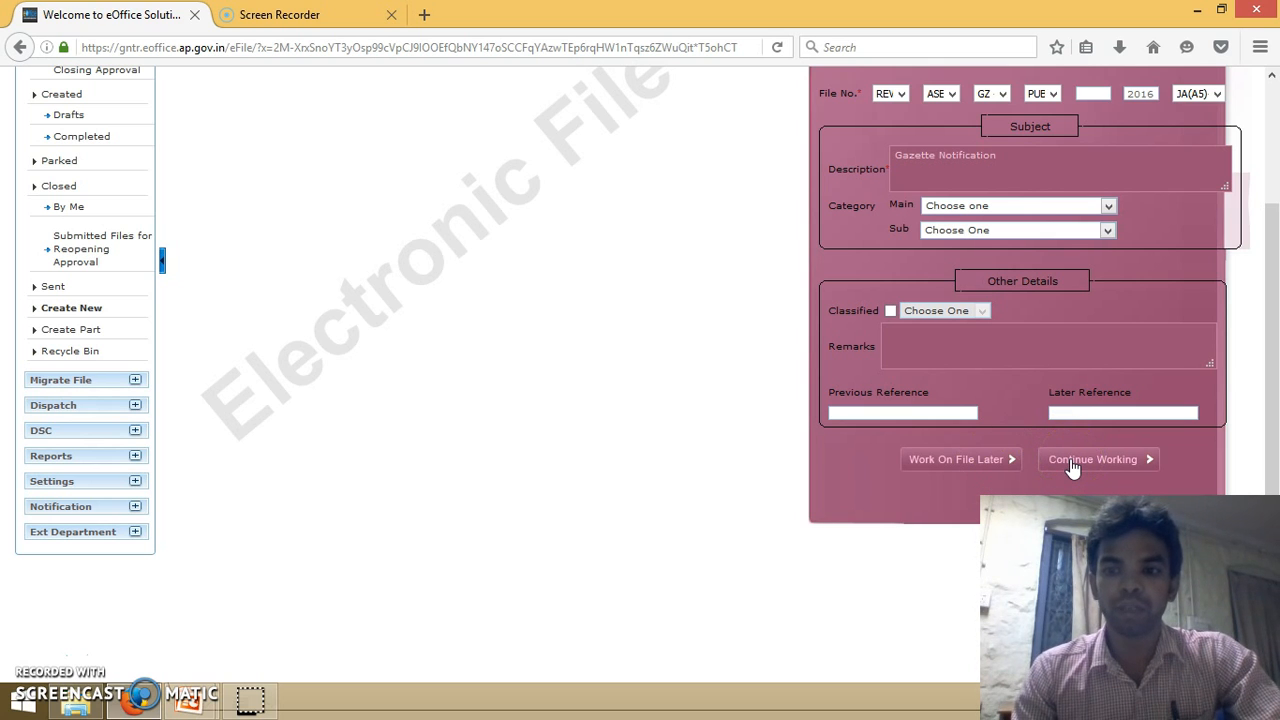
drag(1272, 433, 1272, 531)
click(1071, 312)
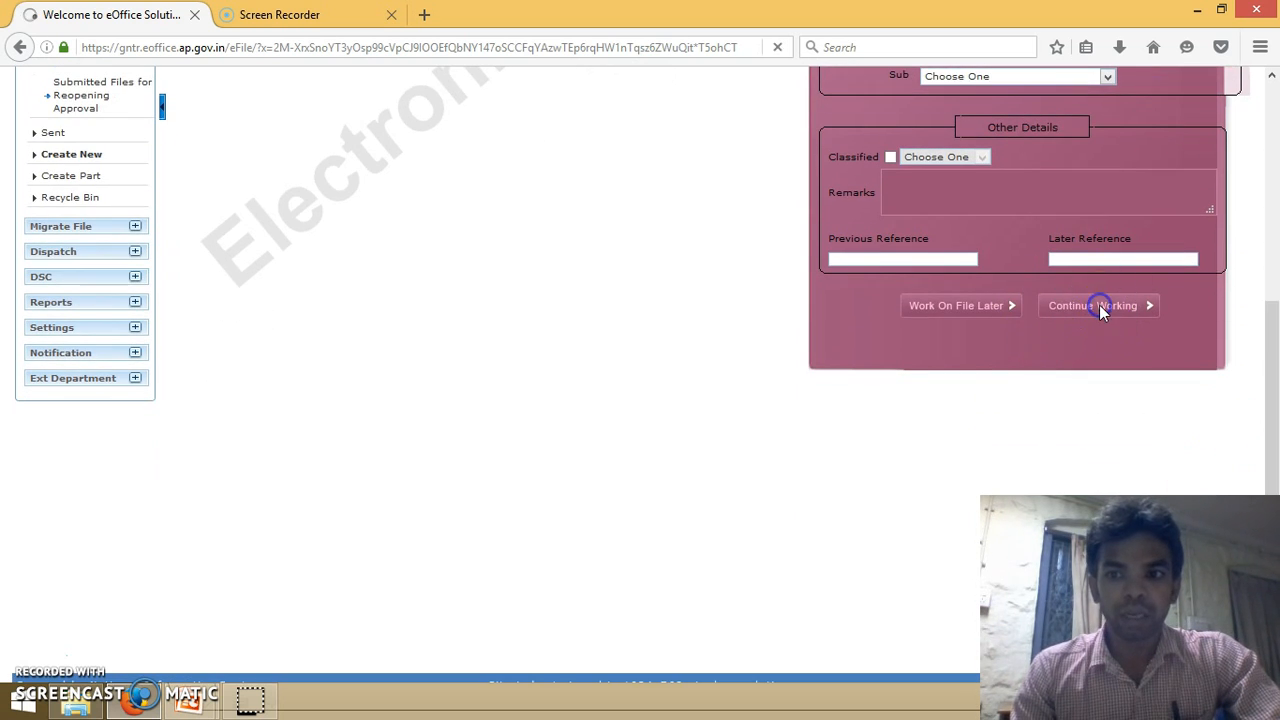
- Confirm that the final, non-editable file number is generated for the Gazette Notification file
drag(1274, 420, 1275, 170)
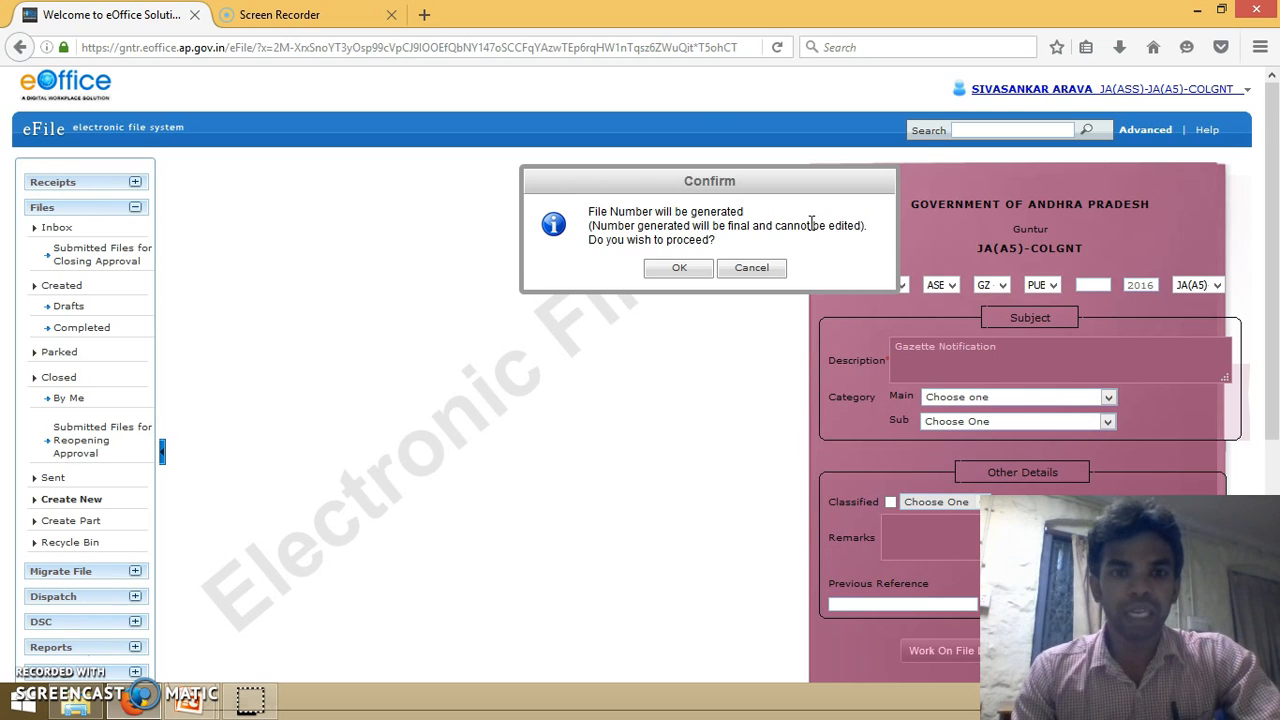
click(674, 269)
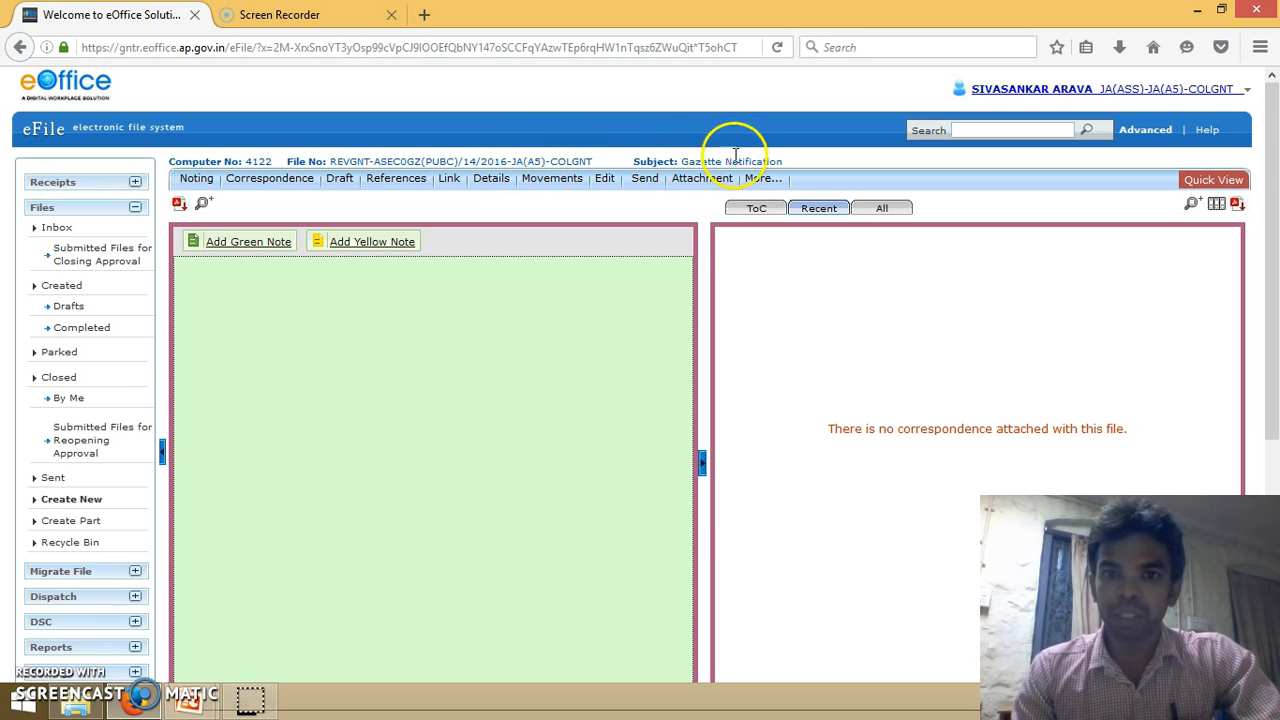
- Open the new file's cover details for editing, review the subject description, and resubmit the form without changes
click(702, 177)
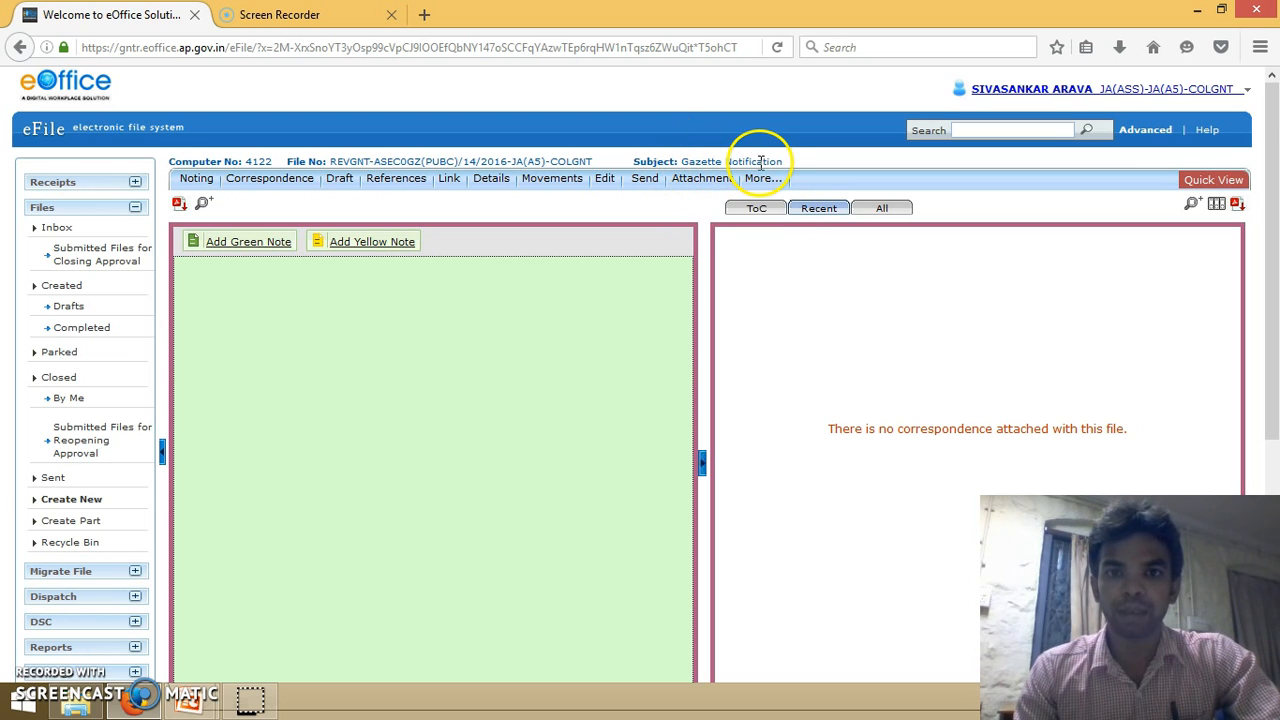
click(606, 184)
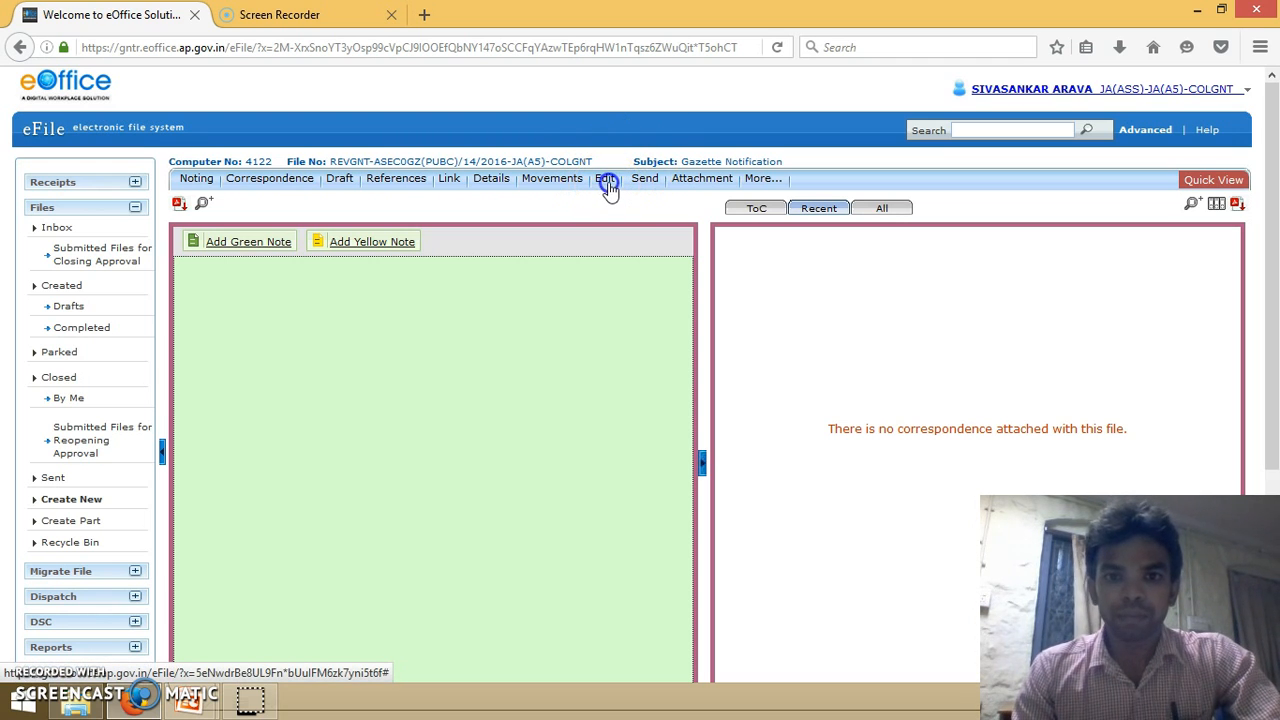
click(557, 194)
click(598, 188)
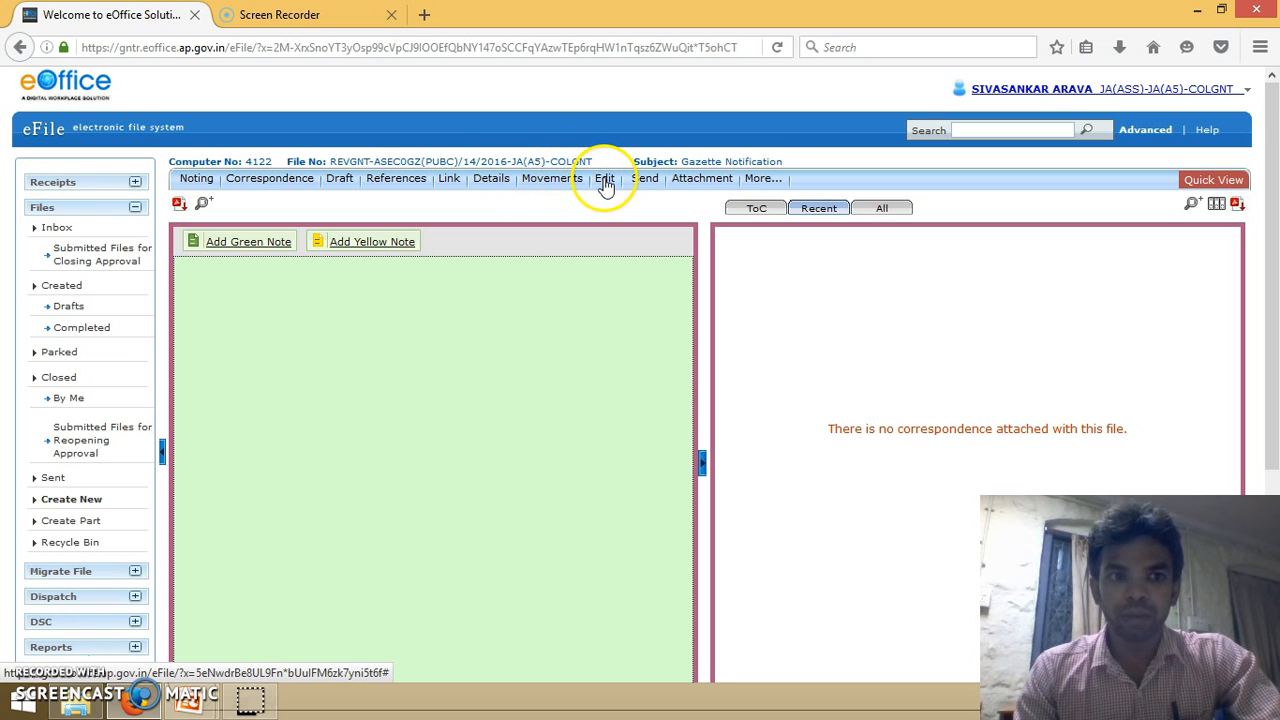
click(604, 180)
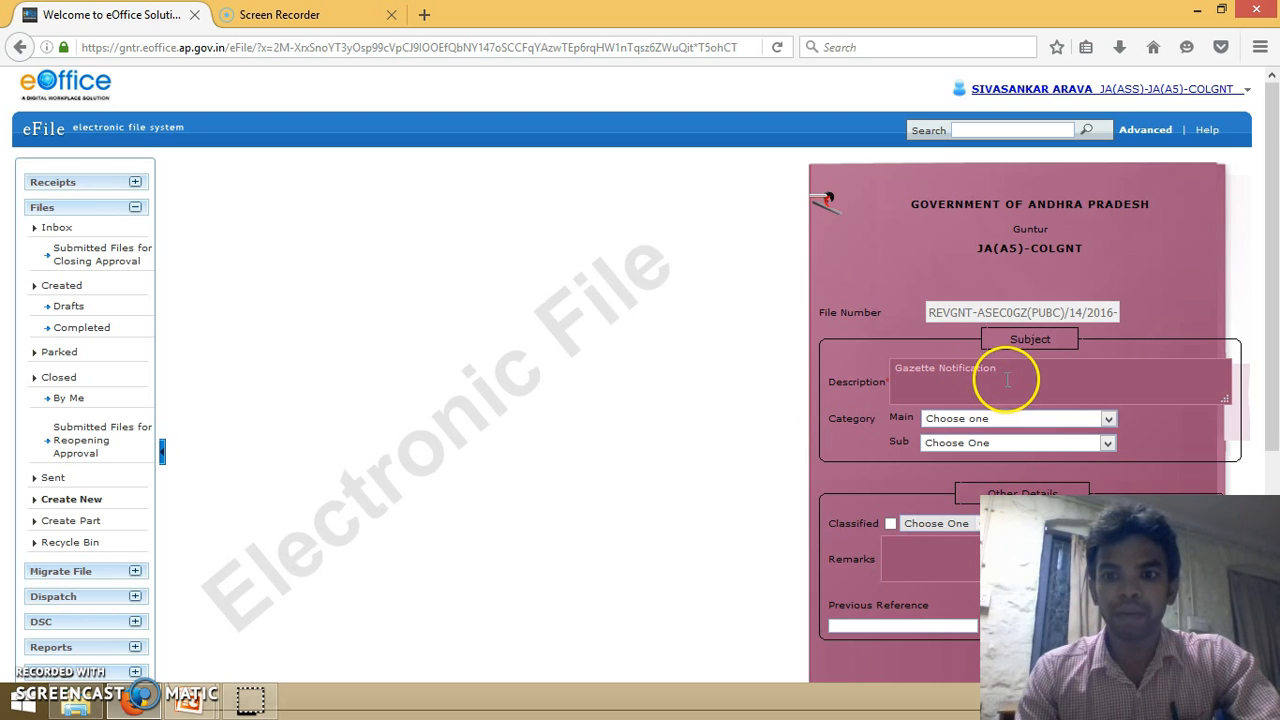
click(950, 308)
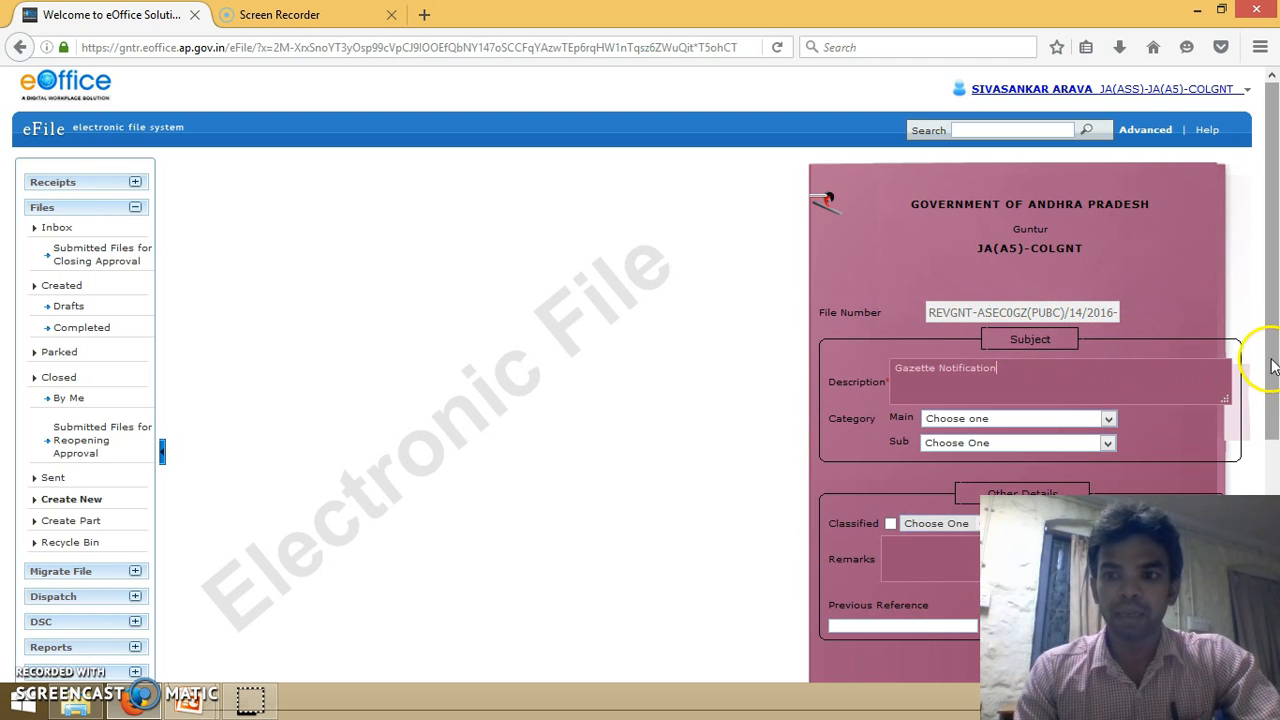
drag(1270, 347, 1271, 449)
click(1150, 513)
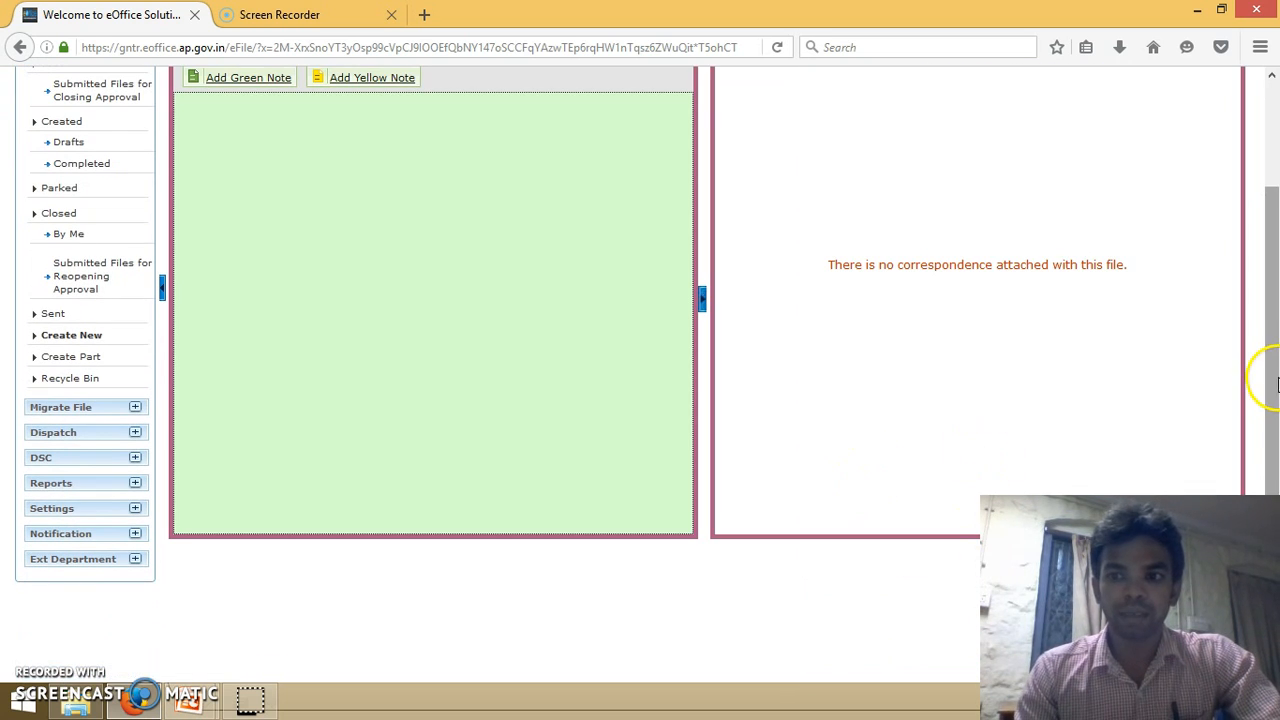
drag(1268, 380, 1275, 263)
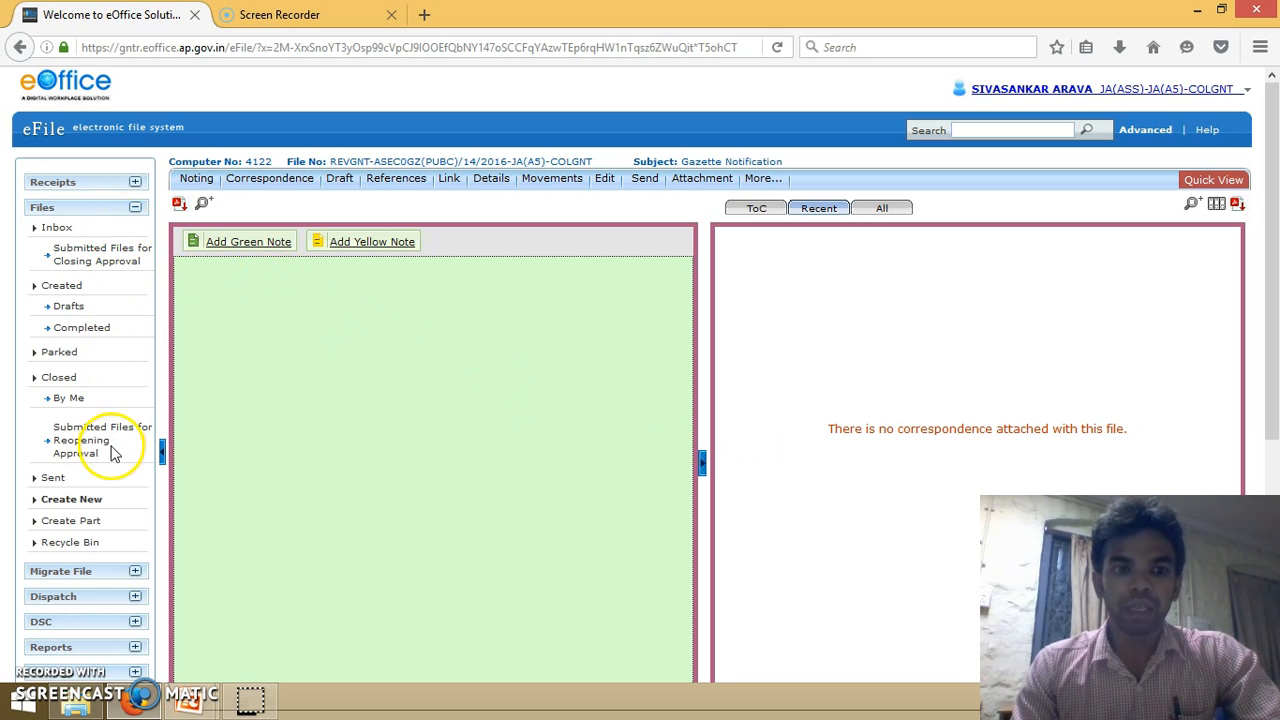
click(70, 503)
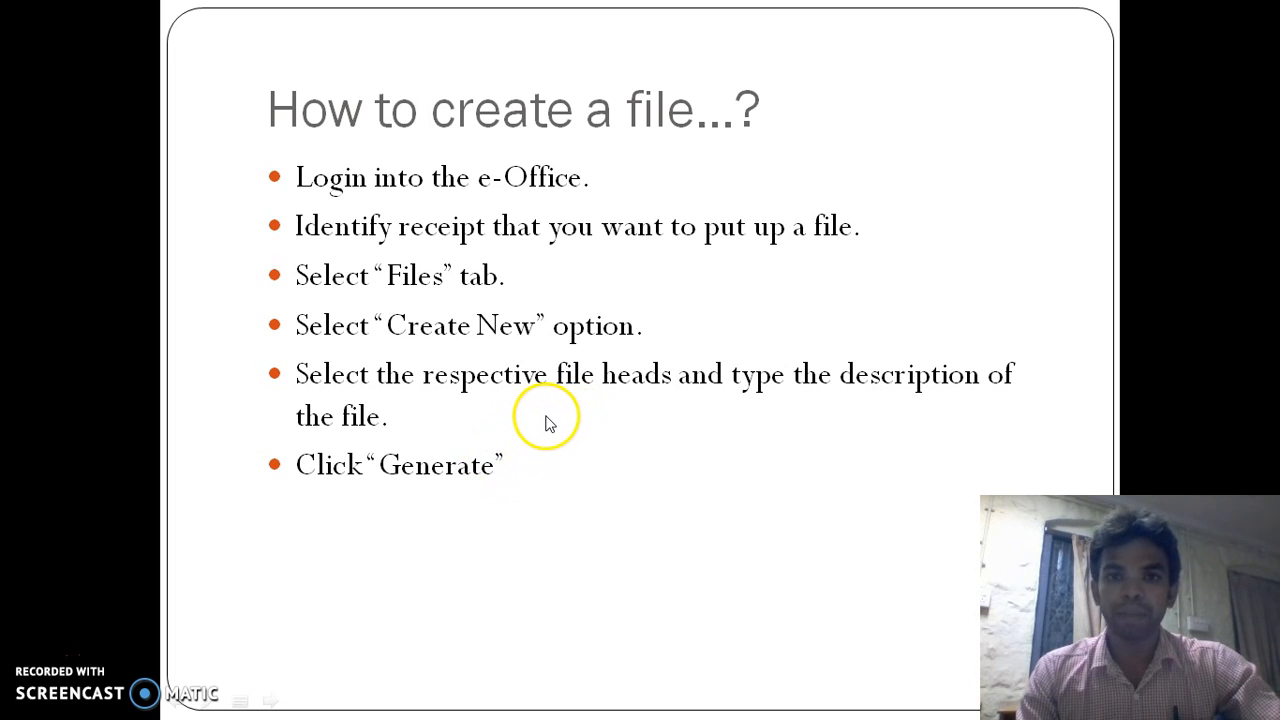
click(668, 431)
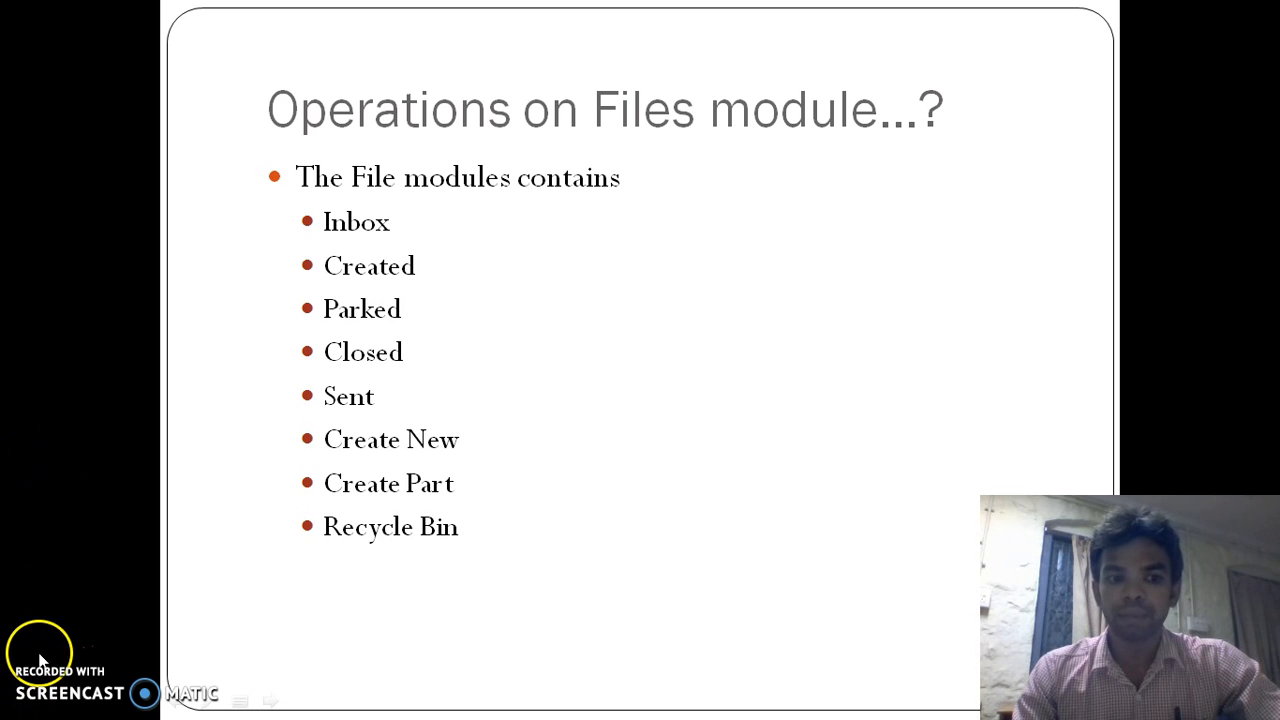
- Switch from the slide show back to eFile in the browser and list the completed files under Created
key(alt+Tab)
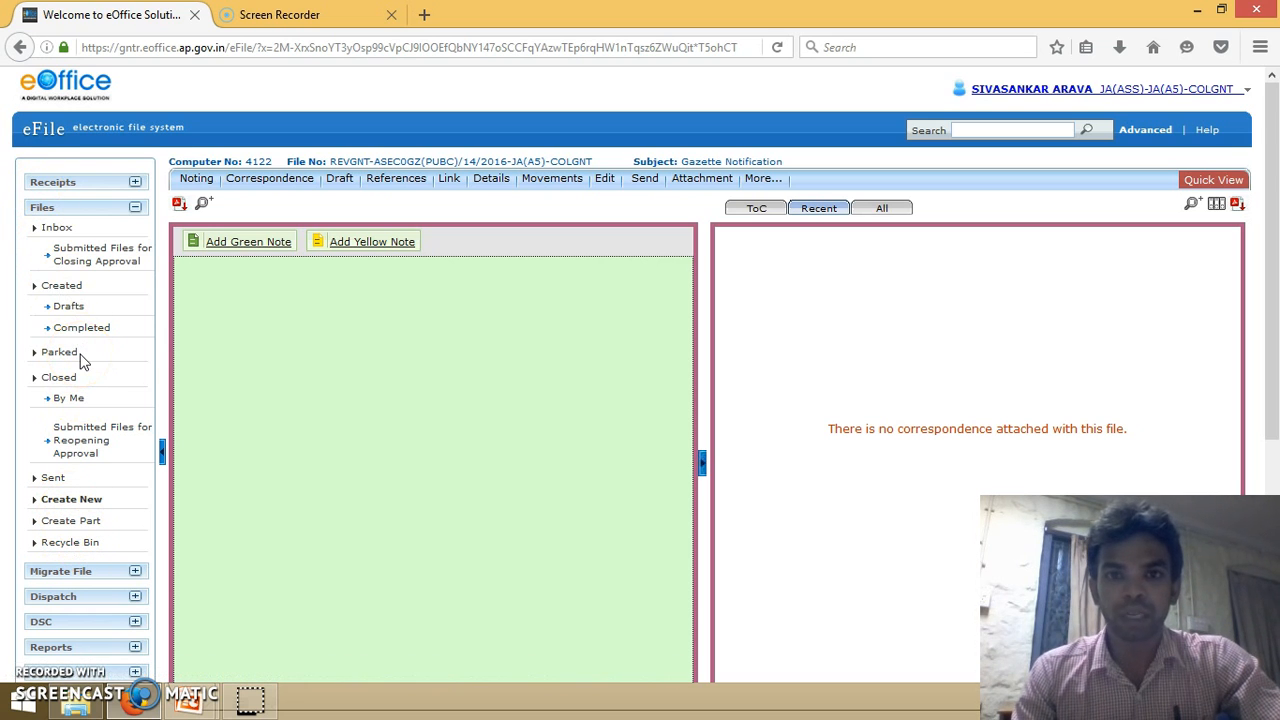
click(57, 232)
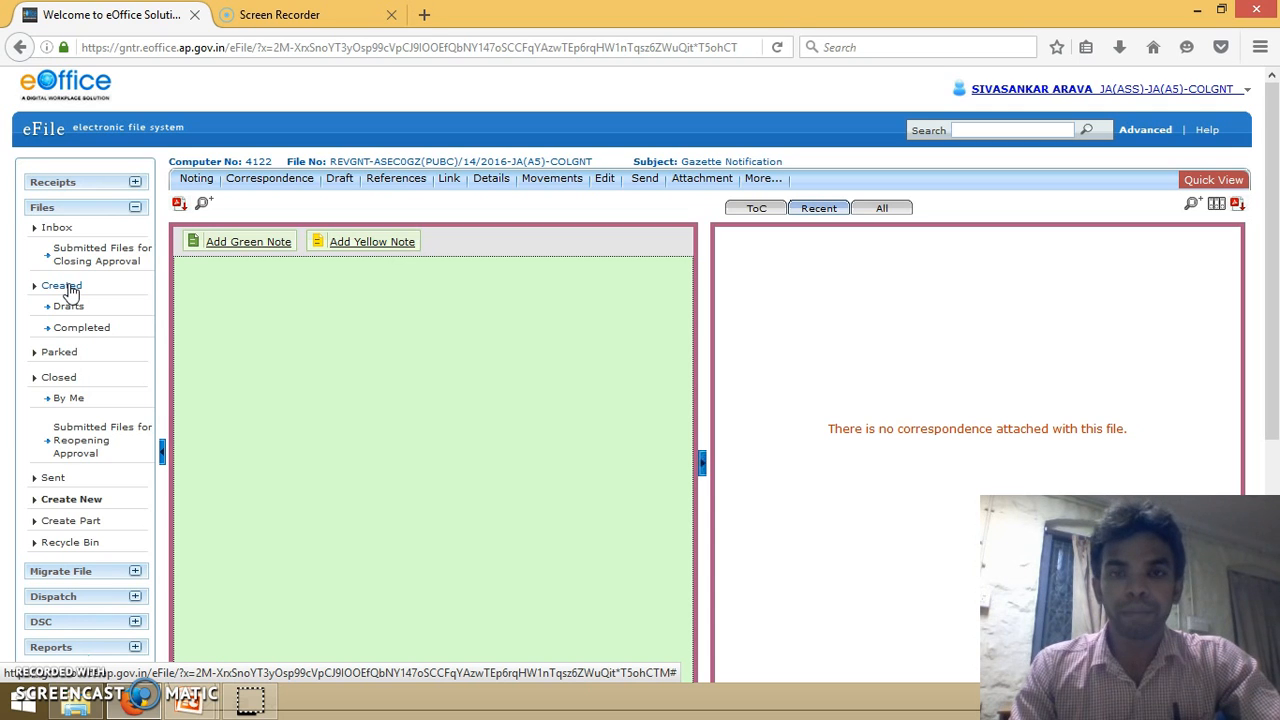
click(80, 328)
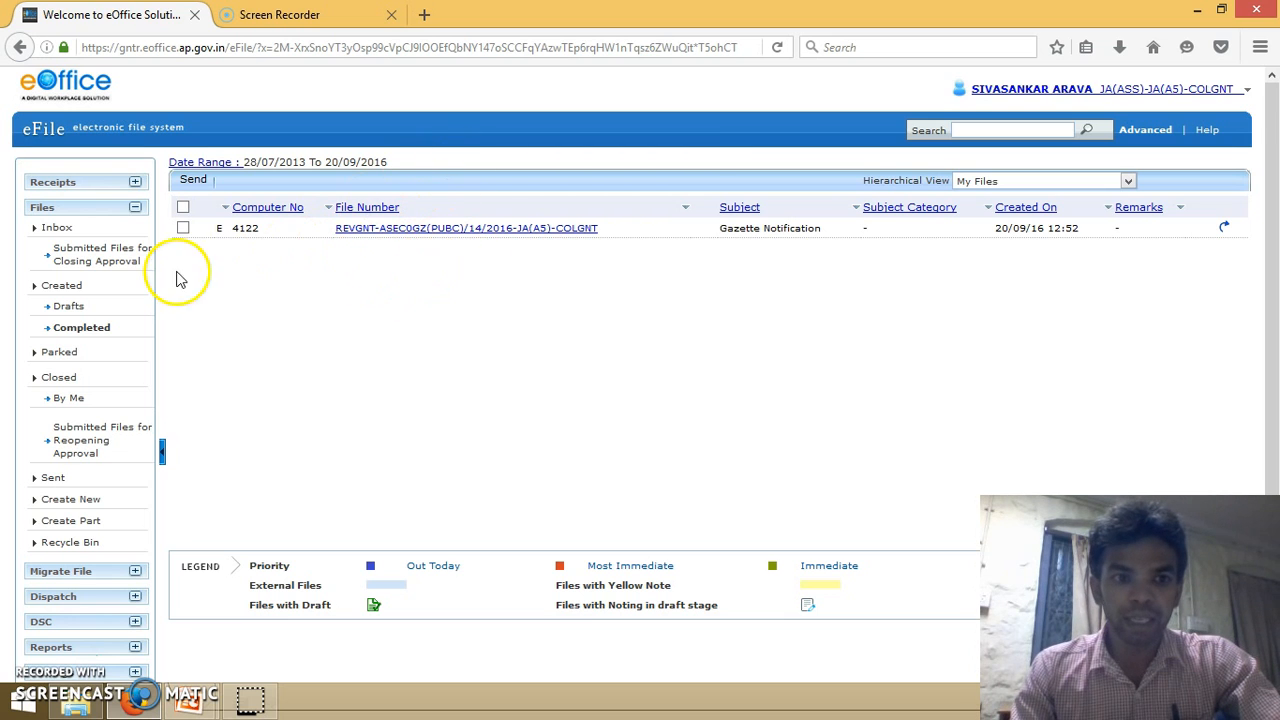
click(82, 330)
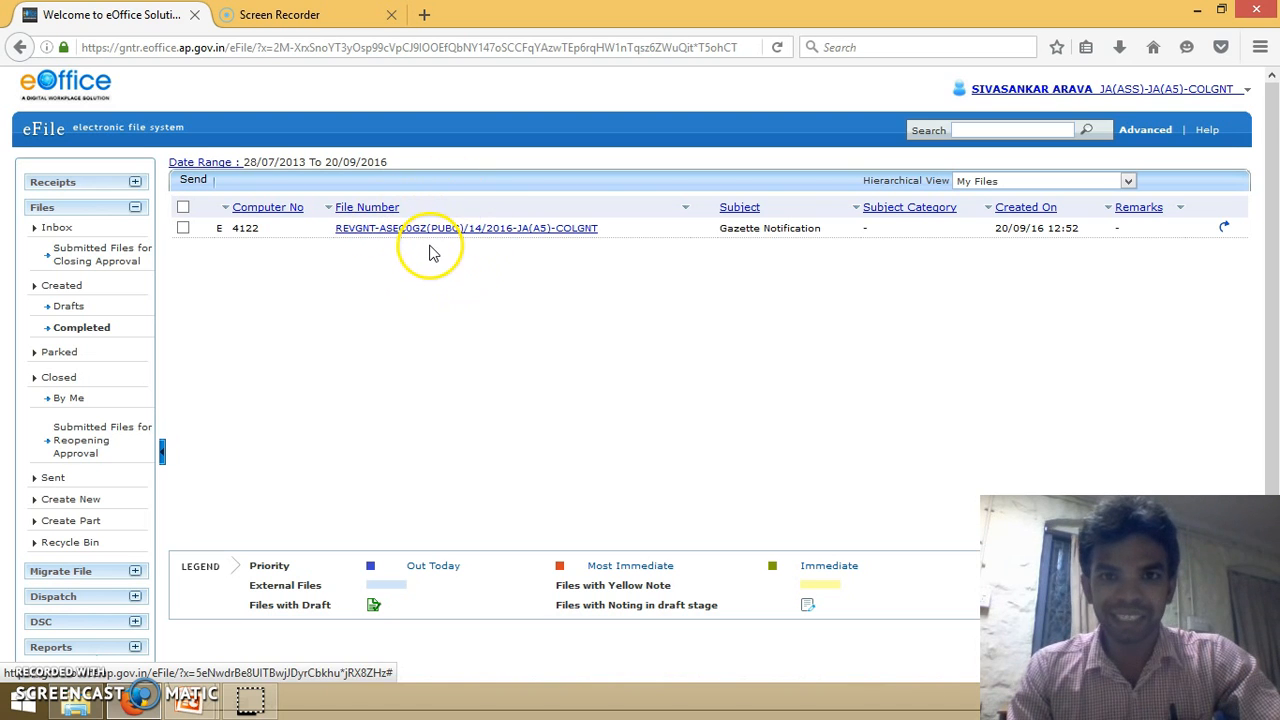
click(75, 330)
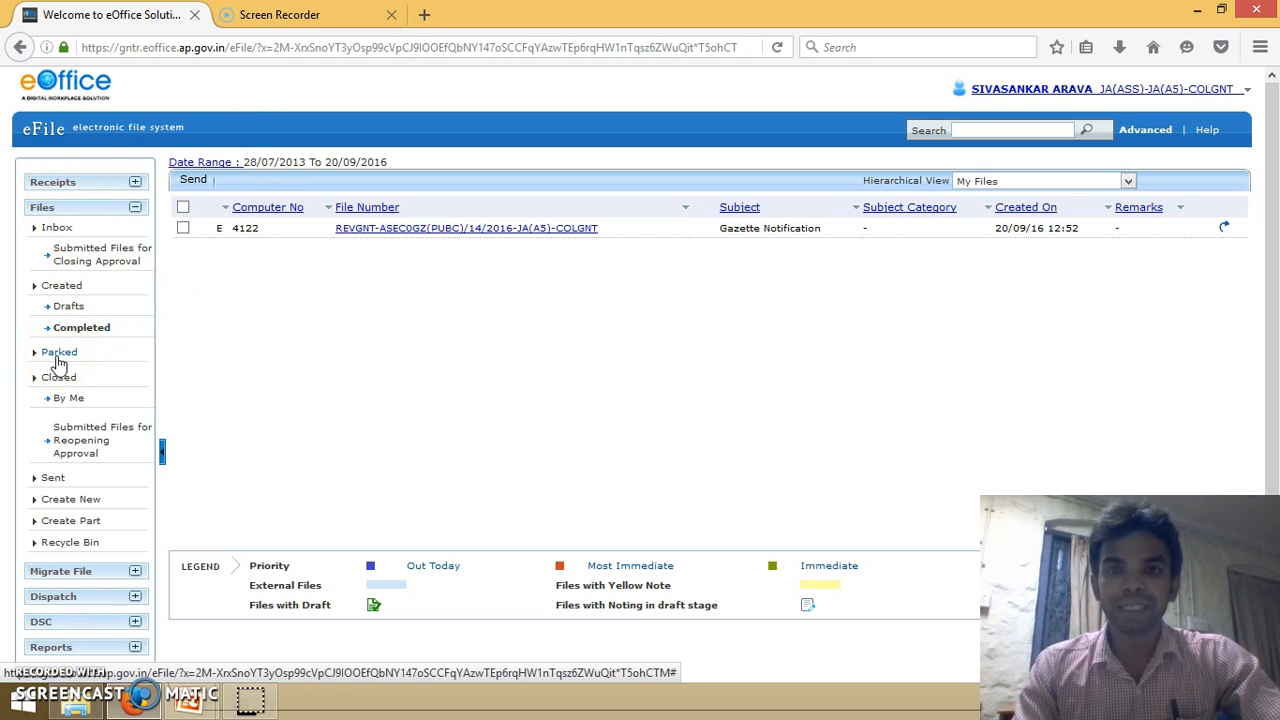
click(309, 414)
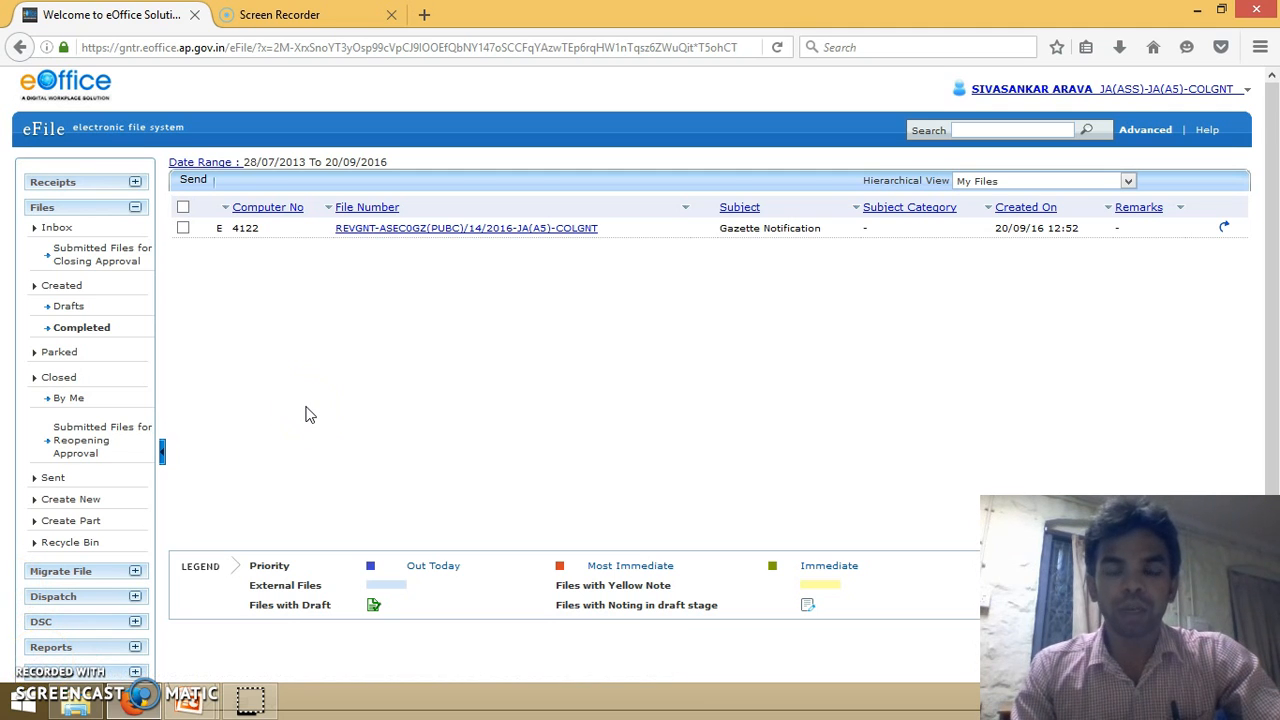
click(294, 322)
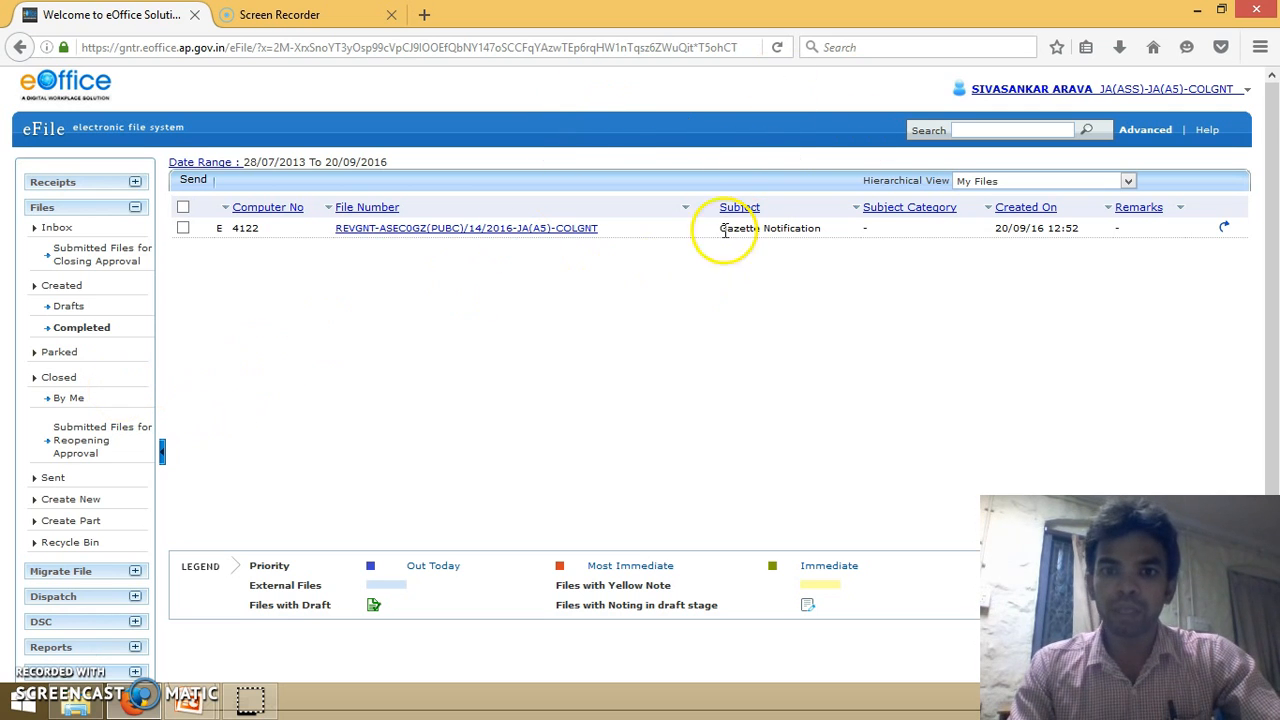
- Open the list of sent files in the Files module
click(54, 484)
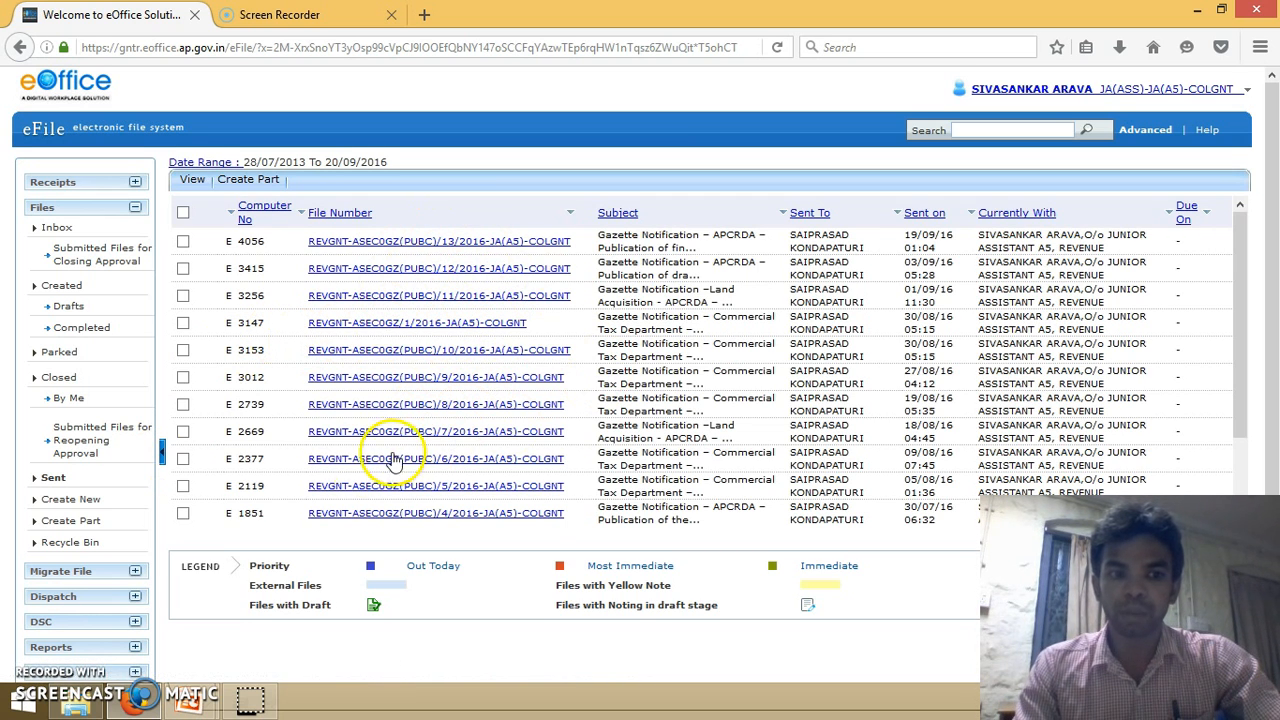
click(62, 530)
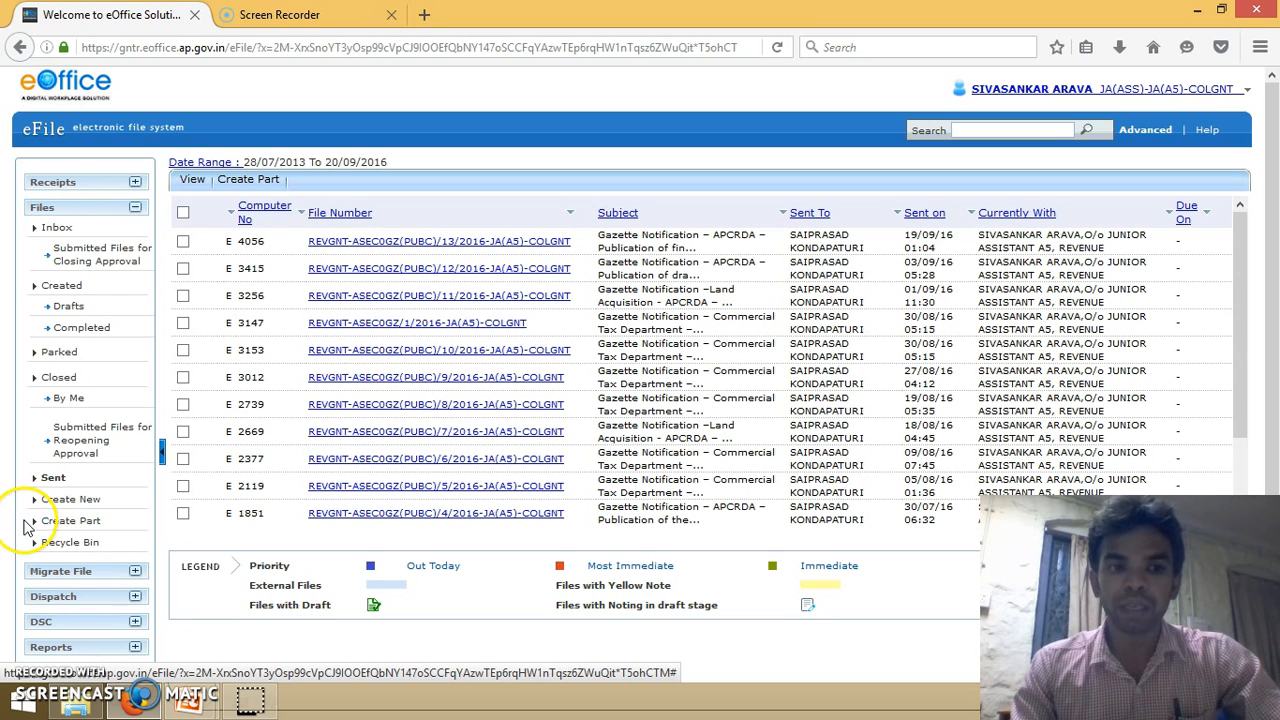
click(70, 523)
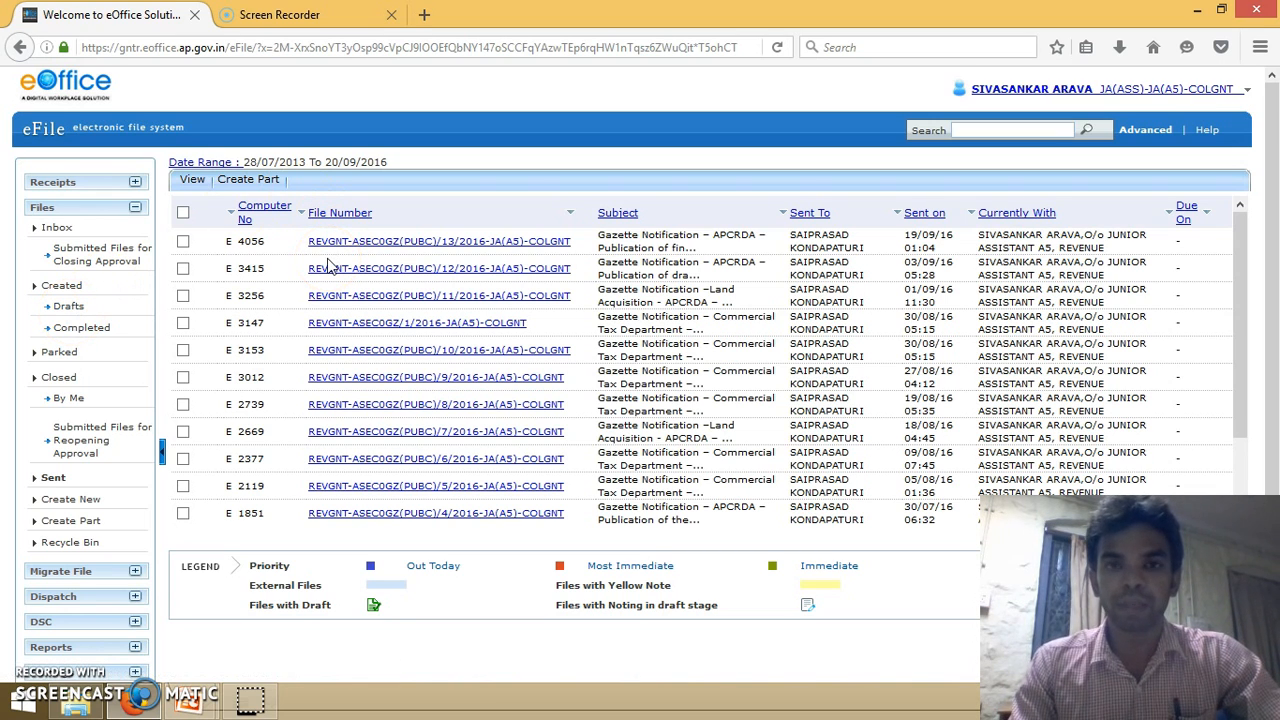
click(138, 360)
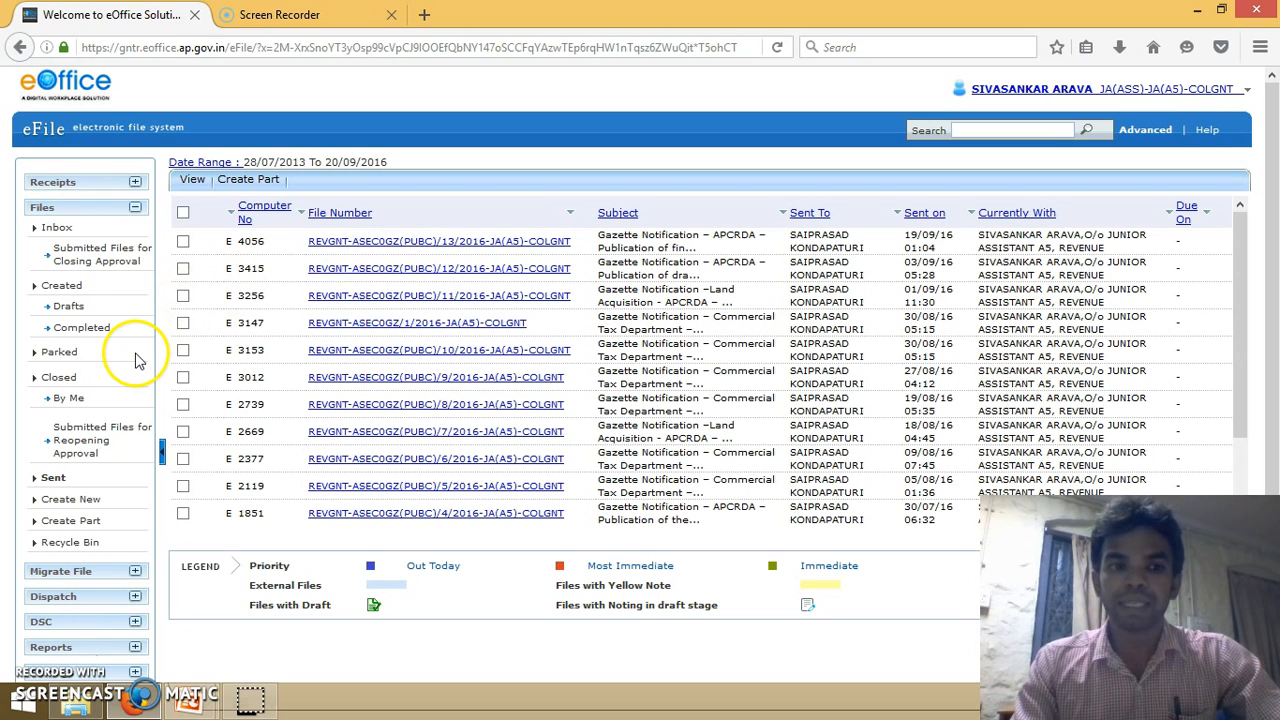